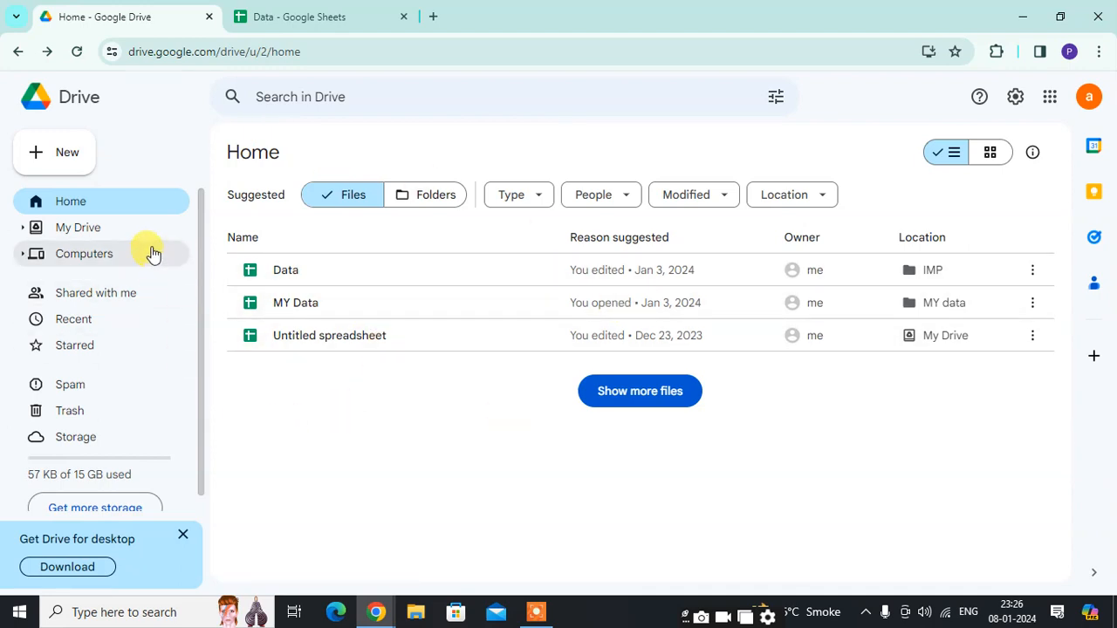
Step: Create a new Google Sheets spreadsheet from the Monthly budget template in the template gallery
{"action": "left_click", "coordinate": [65, 150]}
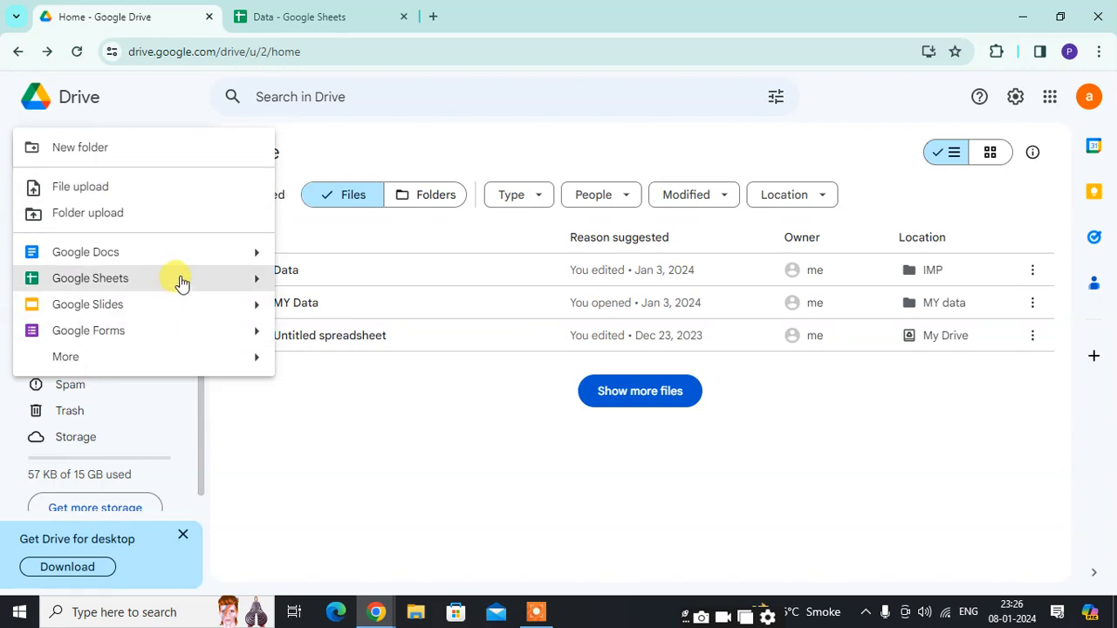
{"action": "mouse_move", "coordinate": [262, 281]}
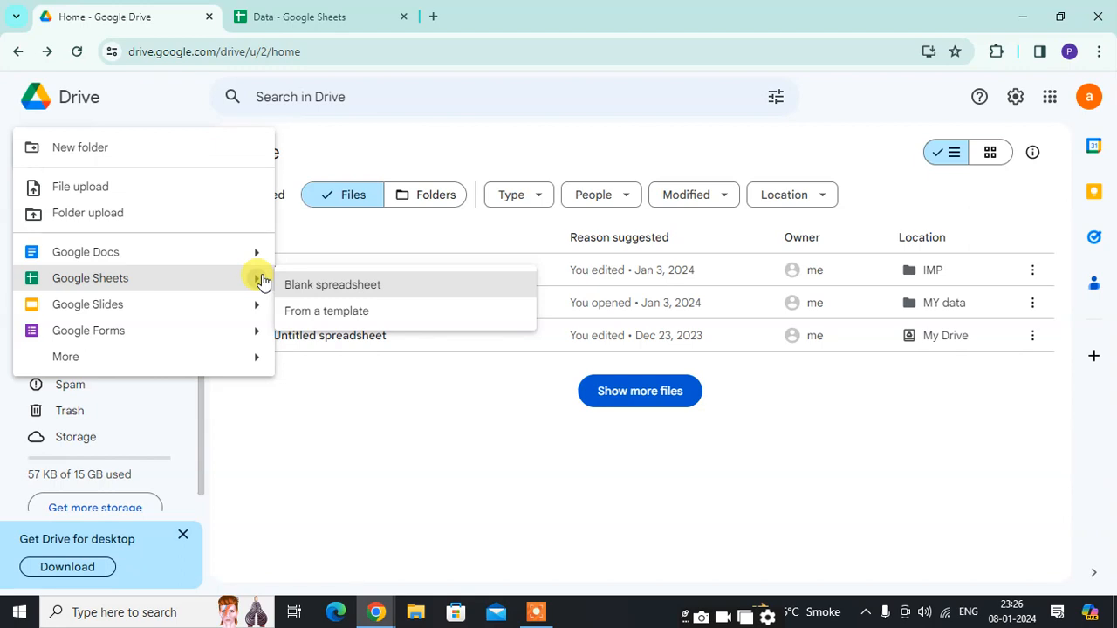
{"action": "left_click", "coordinate": [337, 319]}
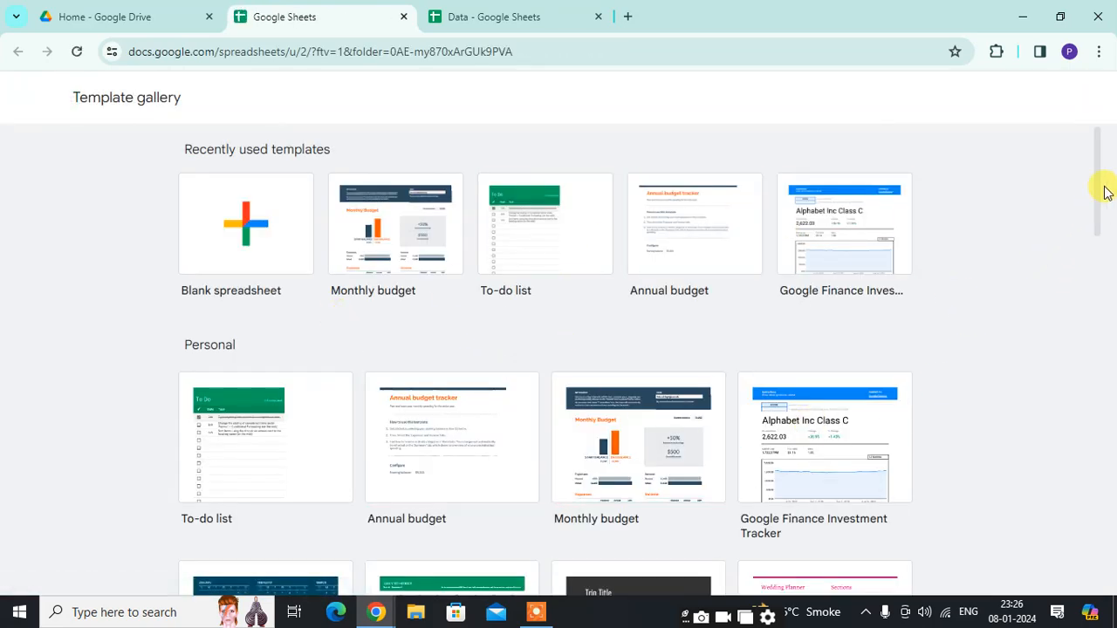
{"action": "left_click_drag", "start_coordinate": [1102, 189], "coordinate": [1073, 179]}
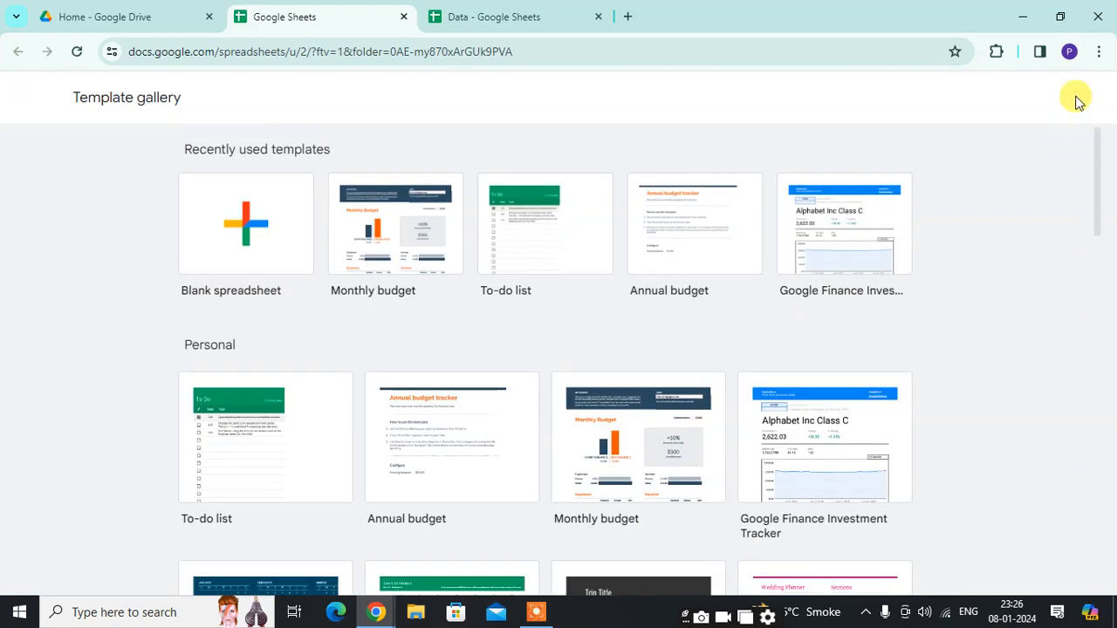
{"action": "left_click", "coordinate": [388, 251]}
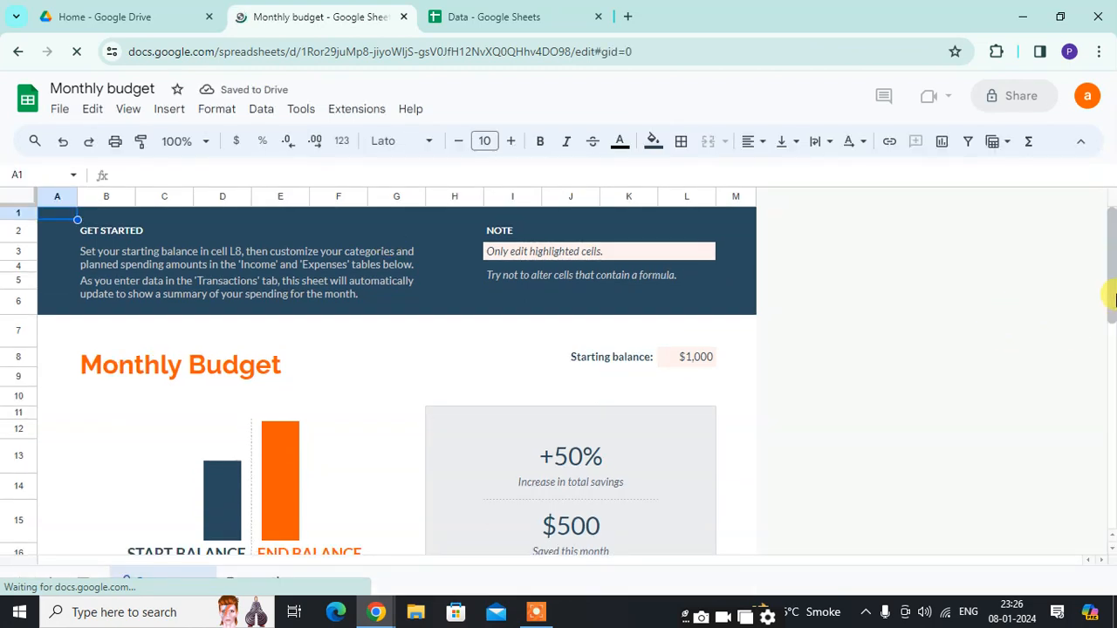
Step: Look over the Summary sheet, then examine the Date, Amount and Description columns of the Expenses table on the Transactions sheet
{"action": "scroll", "coordinate": [1112, 292], "scroll_direction": "down", "scroll_amount": 1}
{"action": "mouse_move", "coordinate": [1111, 283]}
{"action": "left_mouse_down"}
{"action": "mouse_move", "coordinate": [1112, 467]}
{"action": "mouse_move", "coordinate": [1102, 209]}
{"action": "mouse_move", "coordinate": [1108, 279]}
{"action": "left_mouse_up"}
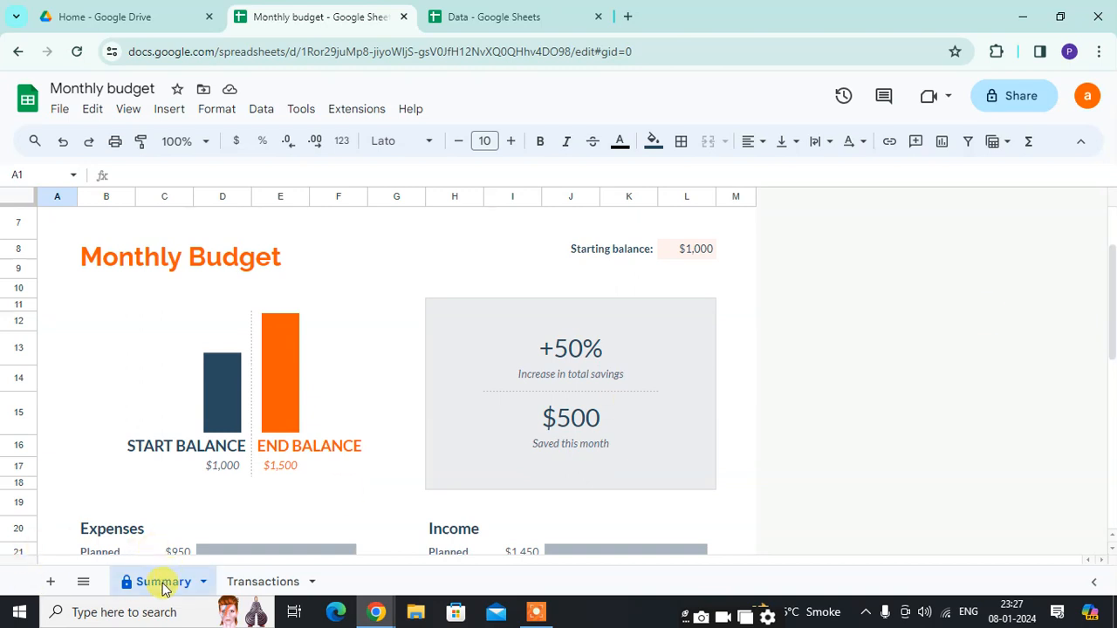
{"action": "left_click", "coordinate": [236, 583]}
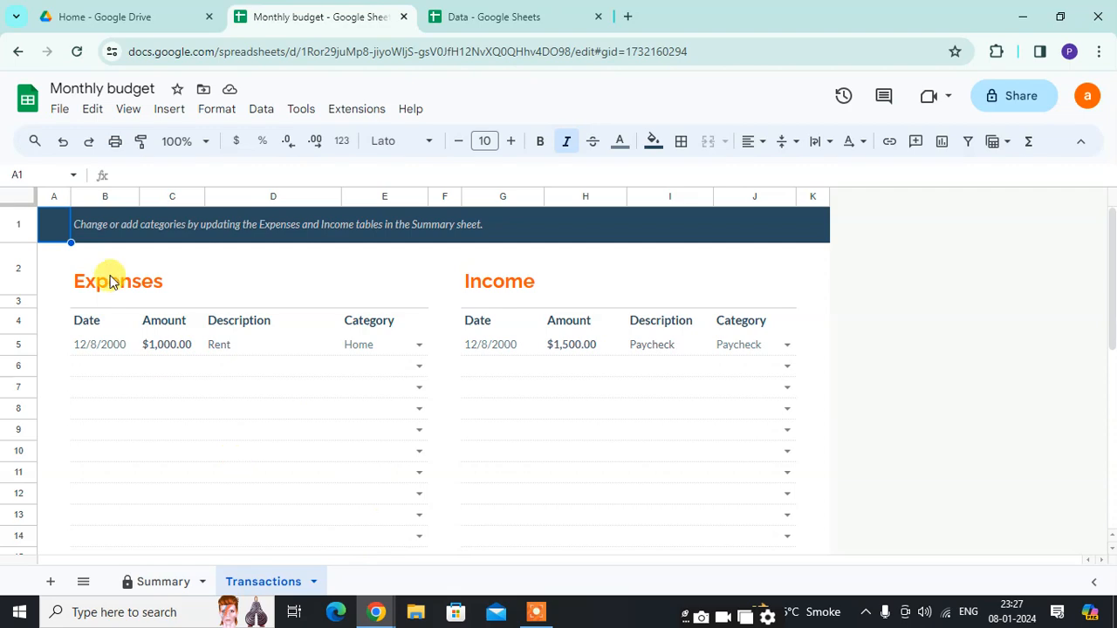
{"action": "left_click", "coordinate": [92, 385]}
{"action": "left_click", "coordinate": [109, 369]}
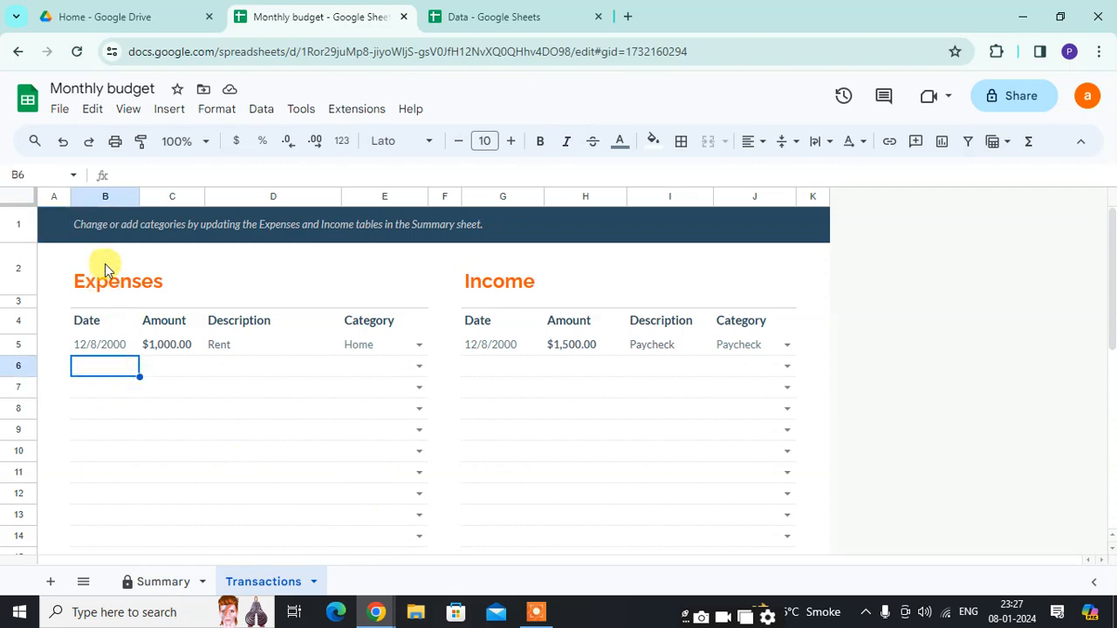
{"action": "left_click", "coordinate": [164, 380]}
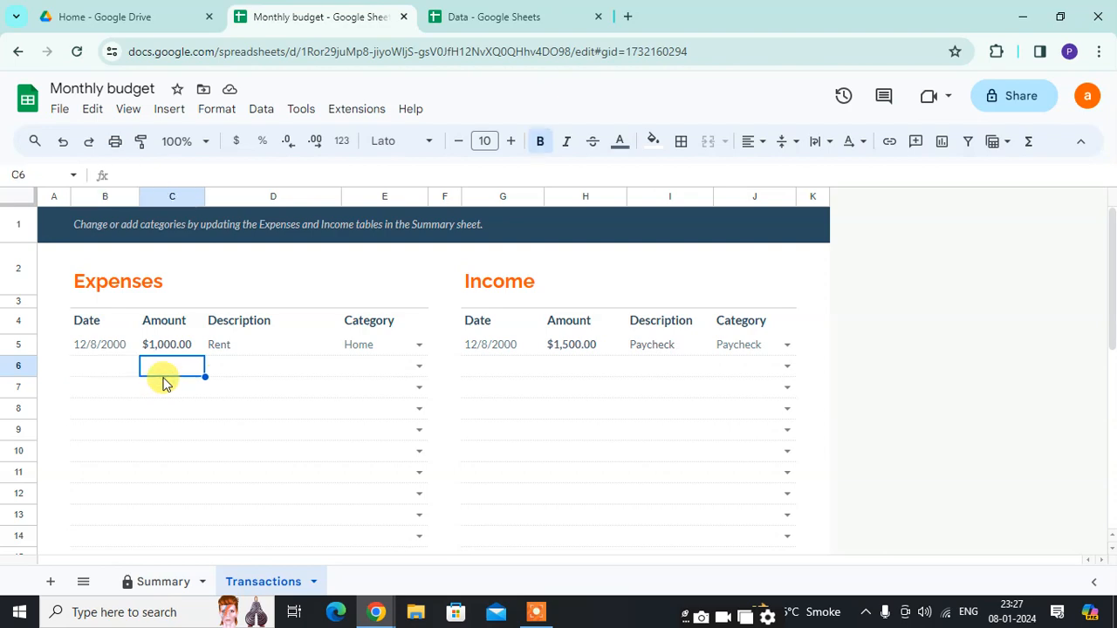
{"action": "left_click", "coordinate": [239, 374]}
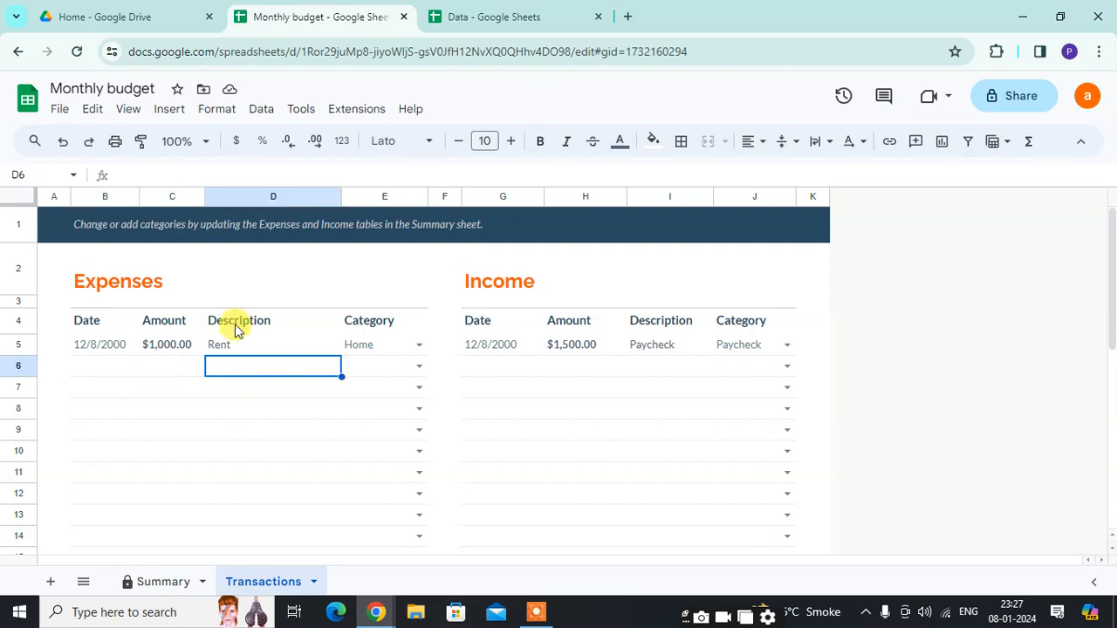
{"action": "left_click", "coordinate": [234, 324]}
{"action": "left_click", "coordinate": [226, 347]}
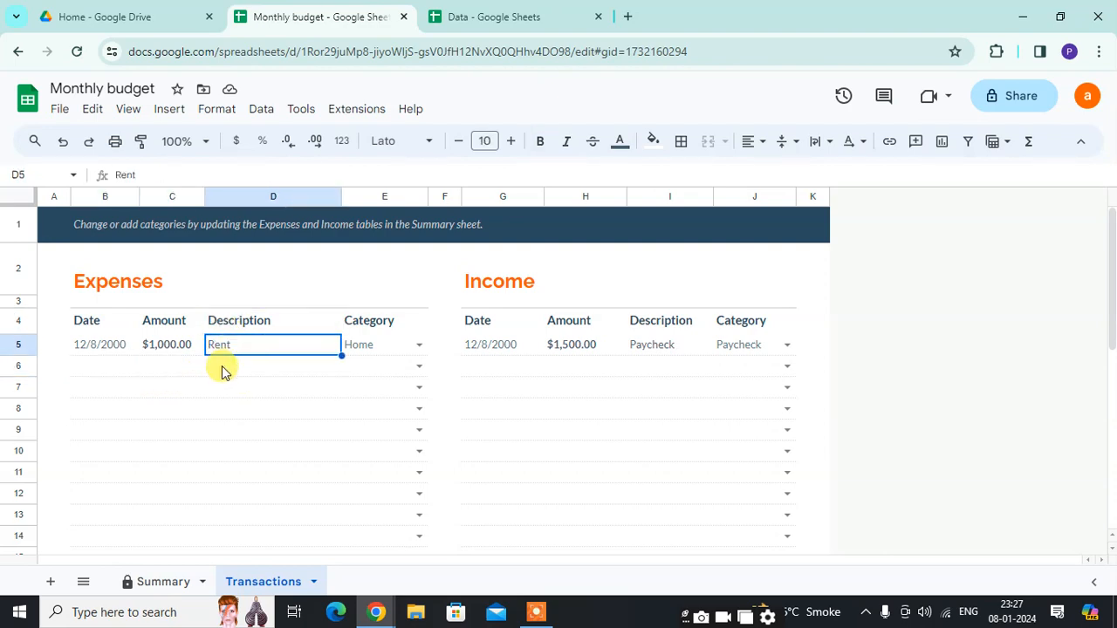
{"action": "left_click", "coordinate": [223, 367]}
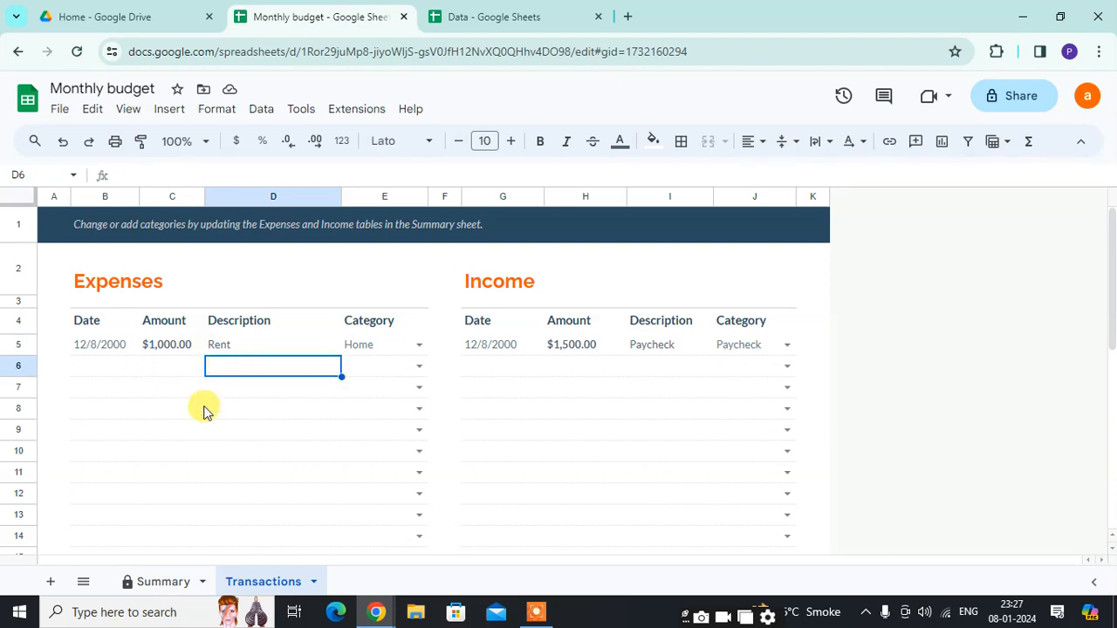
{"action": "left_click", "coordinate": [230, 391]}
{"action": "left_click", "coordinate": [231, 431]}
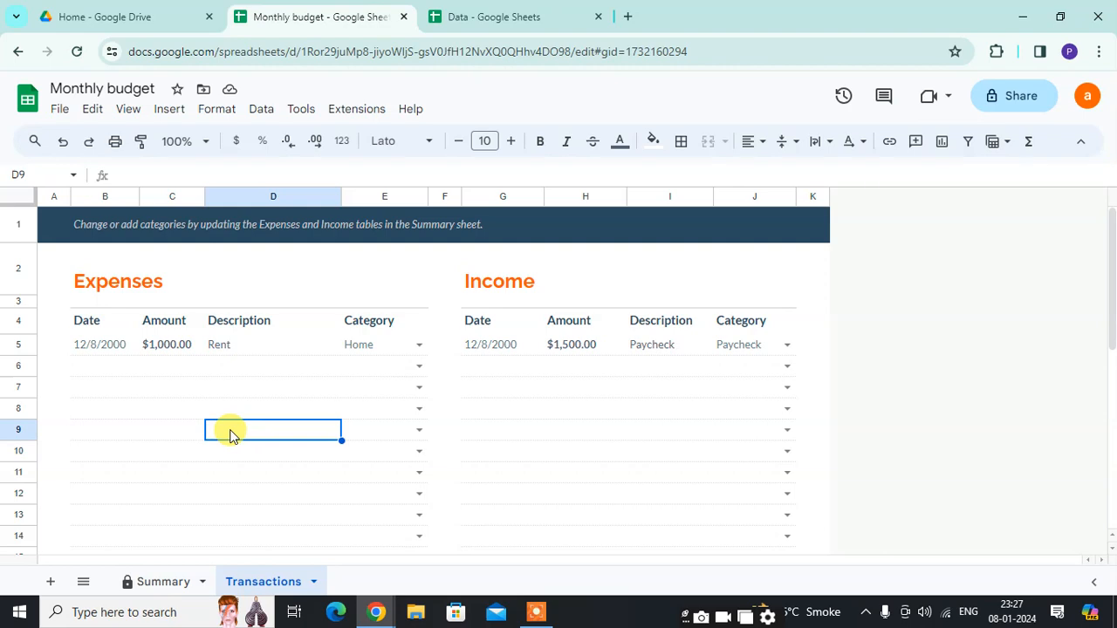
{"action": "left_click", "coordinate": [218, 370]}
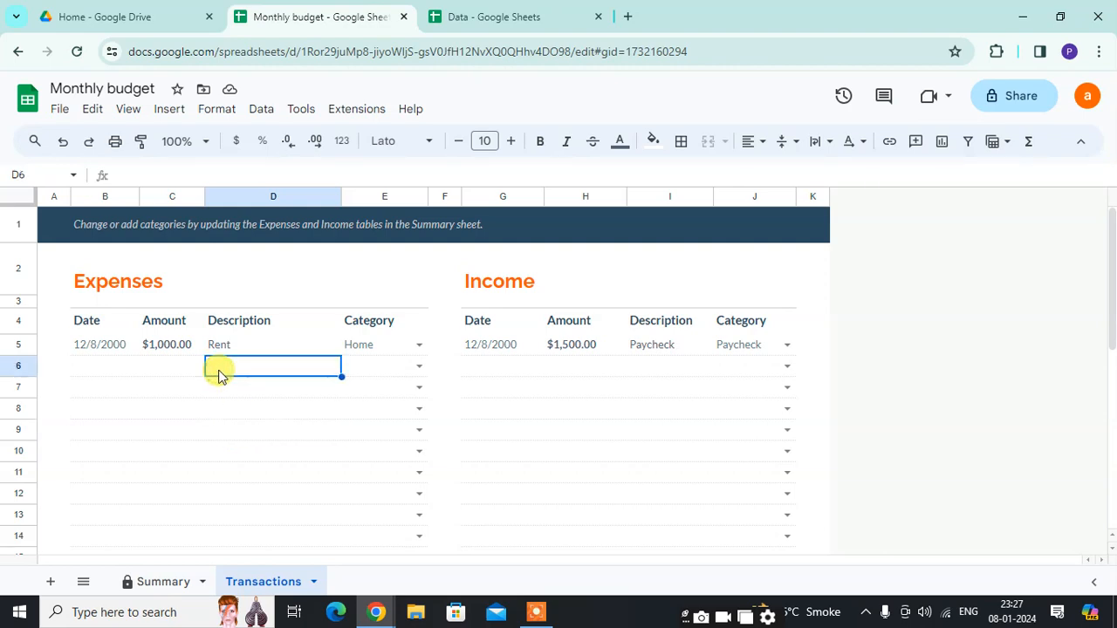
{"action": "left_click", "coordinate": [229, 392]}
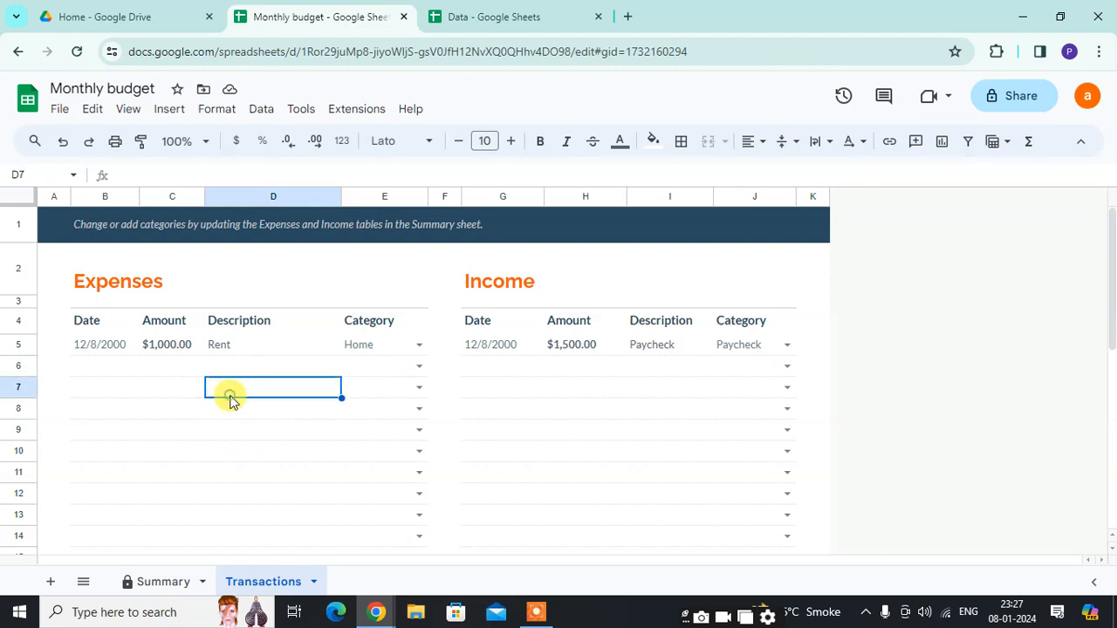
Step: Review all category options available for the first empty row of the Expenses table
{"action": "left_click", "coordinate": [420, 370]}
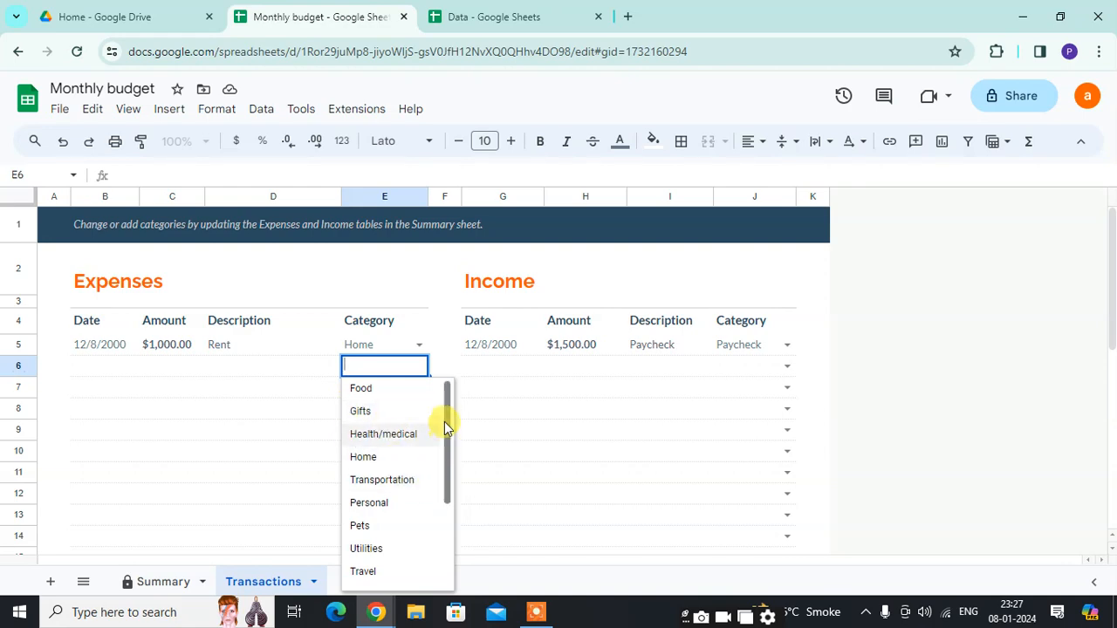
{"action": "left_click_drag", "start_coordinate": [445, 421], "coordinate": [444, 530]}
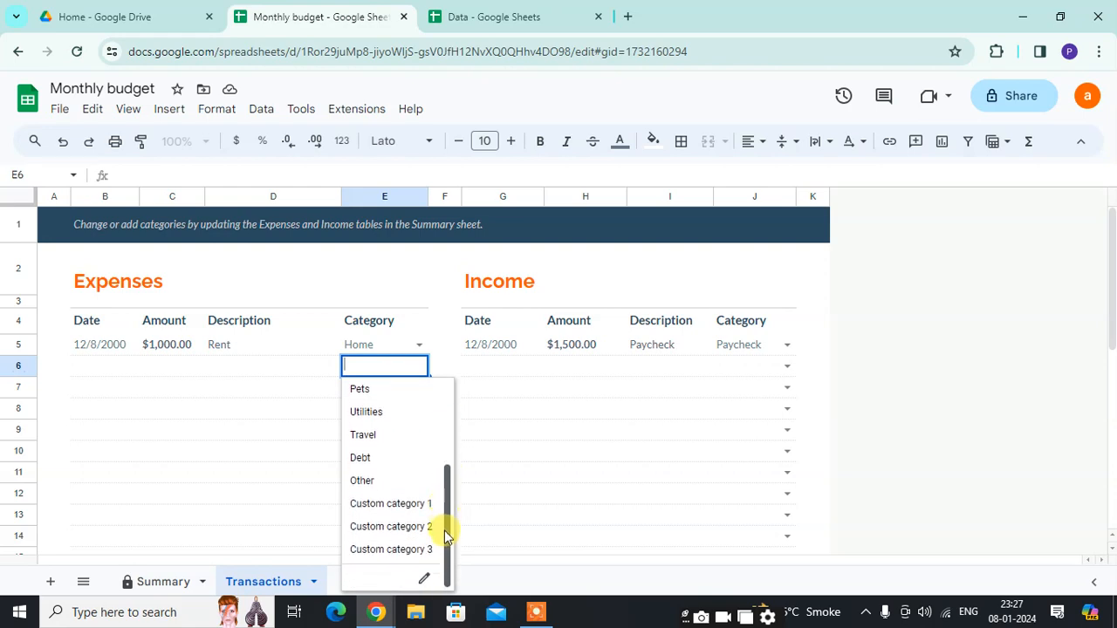
{"action": "left_click", "coordinate": [534, 410]}
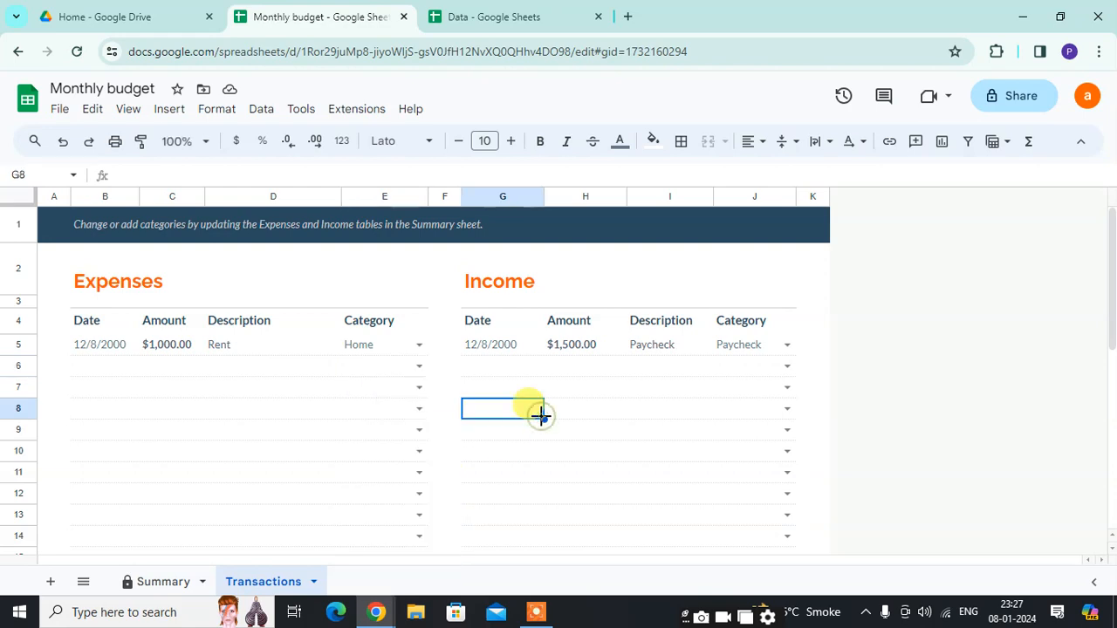
Step: Examine the Income table's date, amount and description entries and the category options for its first row
{"action": "left_click", "coordinate": [486, 363]}
{"action": "left_click", "coordinate": [491, 350]}
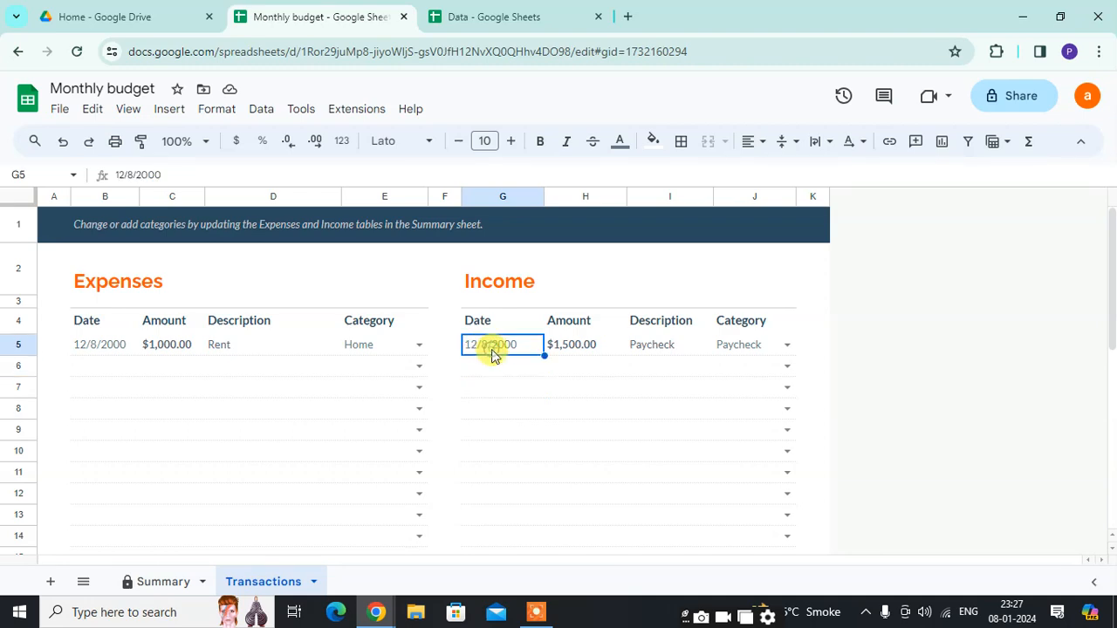
{"action": "left_click", "coordinate": [578, 345]}
{"action": "left_click", "coordinate": [659, 345]}
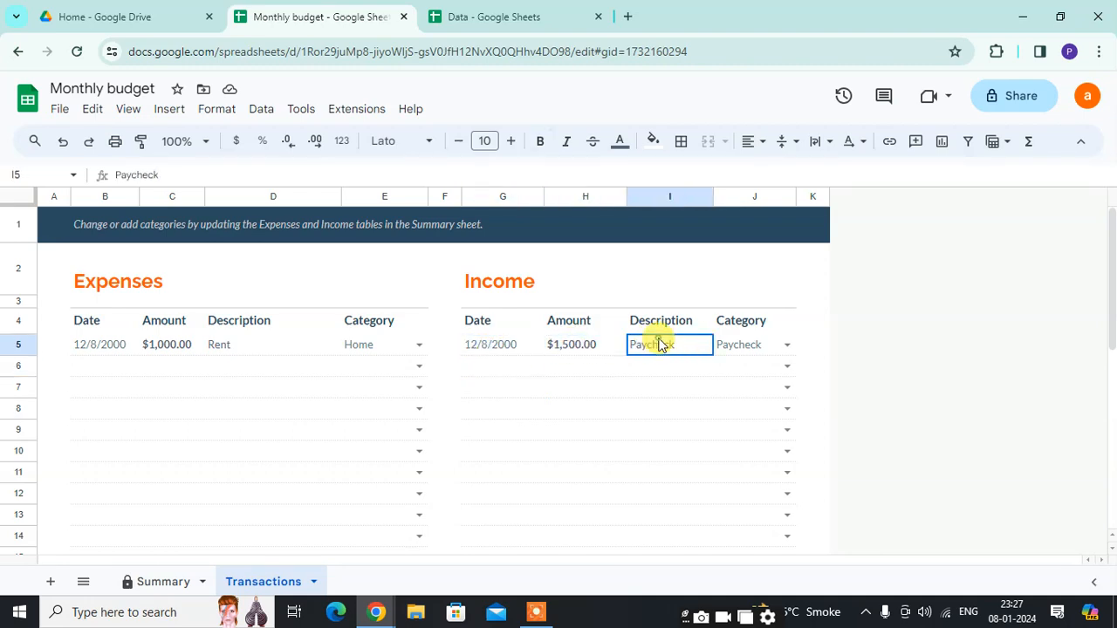
{"action": "left_click", "coordinate": [787, 345]}
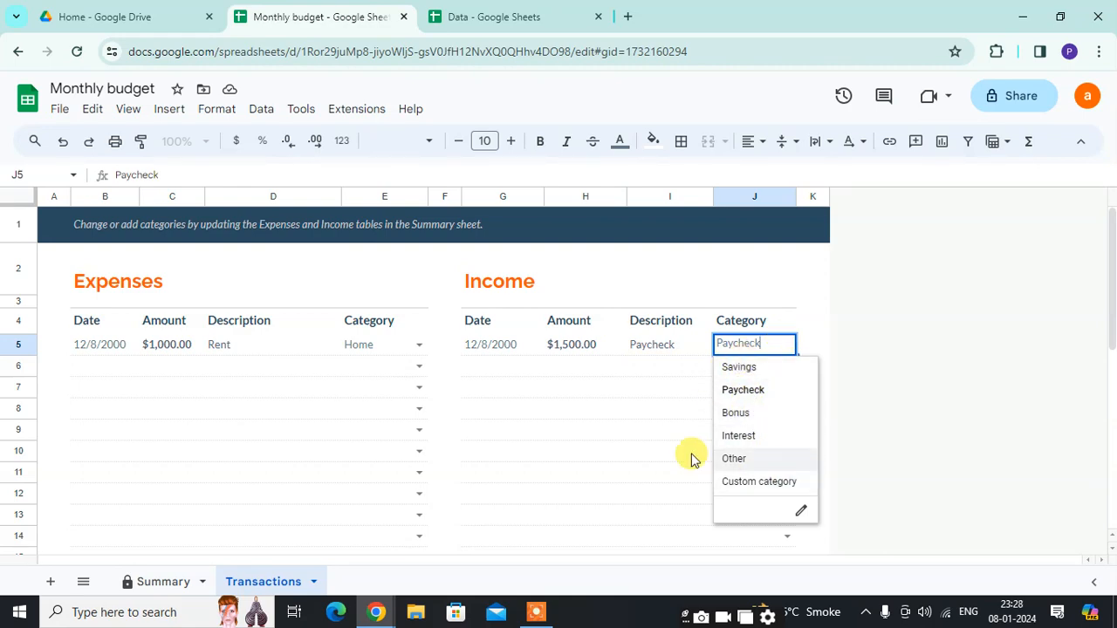
{"action": "left_click", "coordinate": [644, 429]}
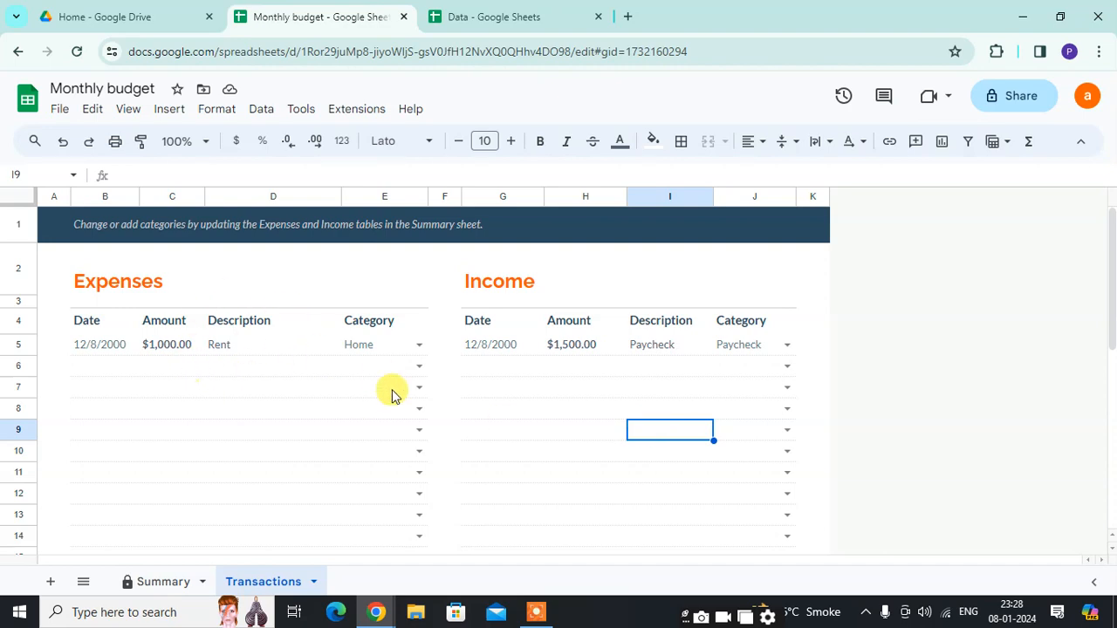
Step: Return to the Summary sheet and review its instructions, the starting balance cell and the start and end balance chart
{"action": "left_click", "coordinate": [98, 384]}
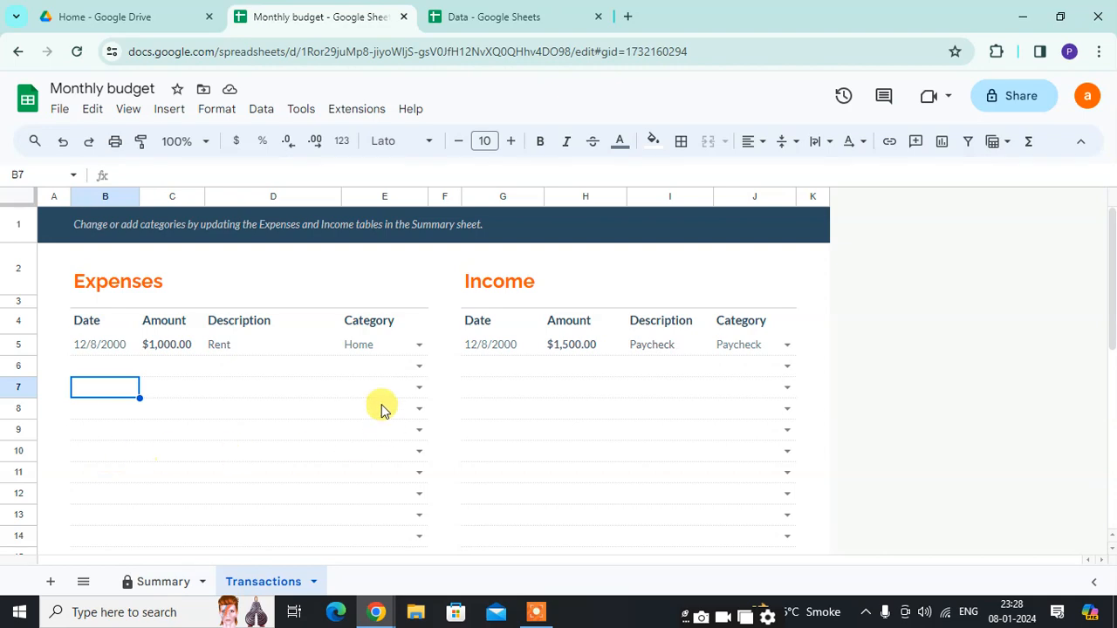
{"action": "left_click", "coordinate": [166, 593]}
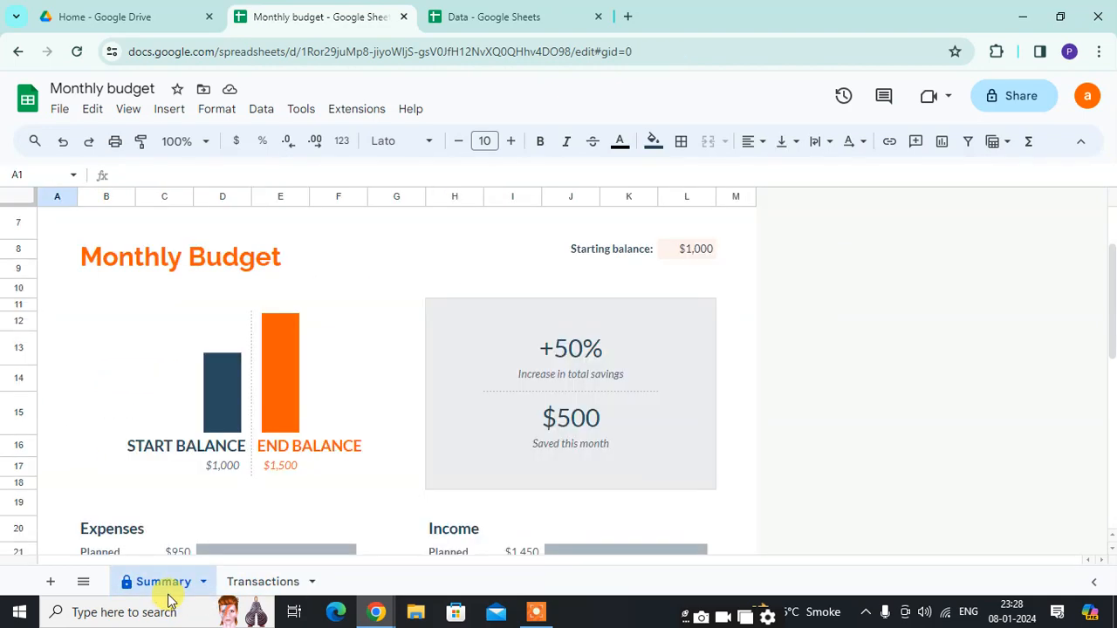
{"action": "left_click_drag", "start_coordinate": [1112, 279], "coordinate": [1113, 245]}
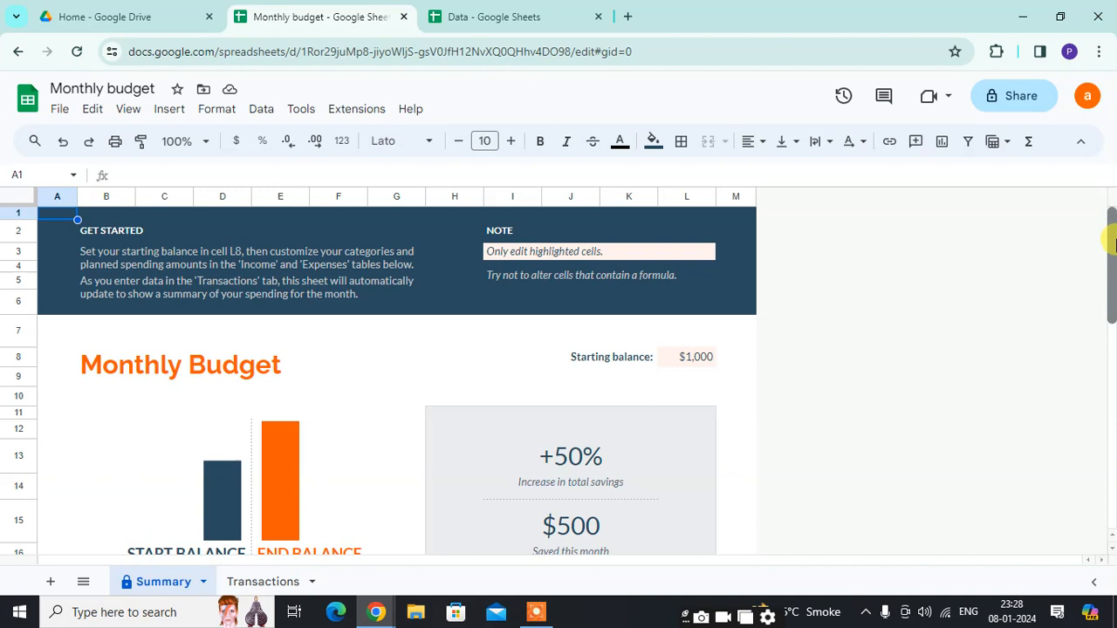
{"action": "left_click", "coordinate": [689, 365]}
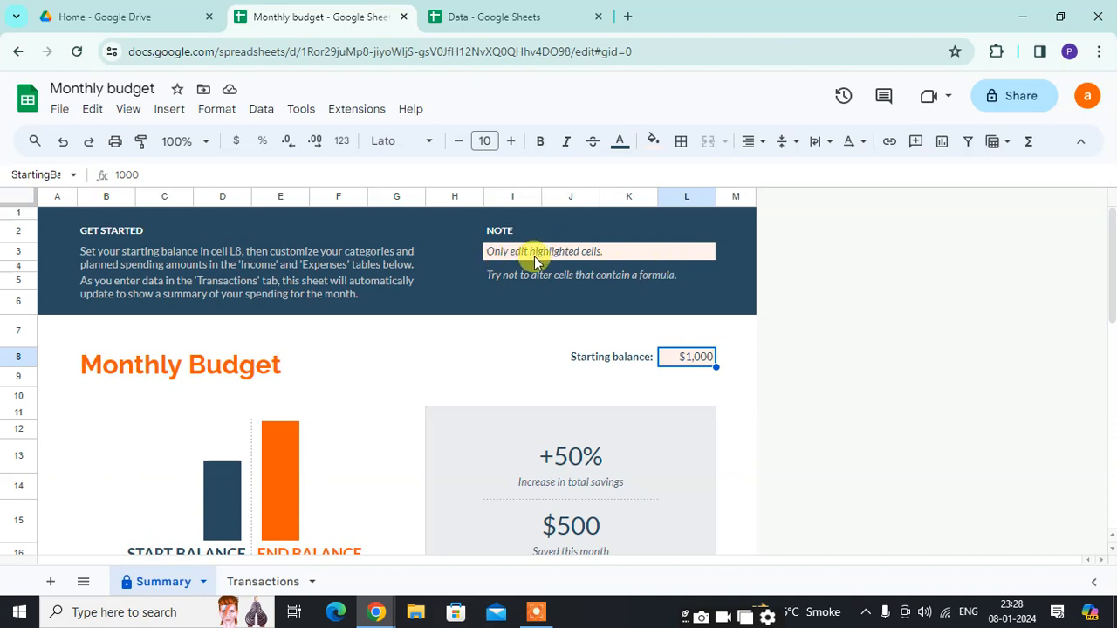
{"action": "scroll", "coordinate": [1115, 270], "scroll_direction": "down", "scroll_amount": 2}
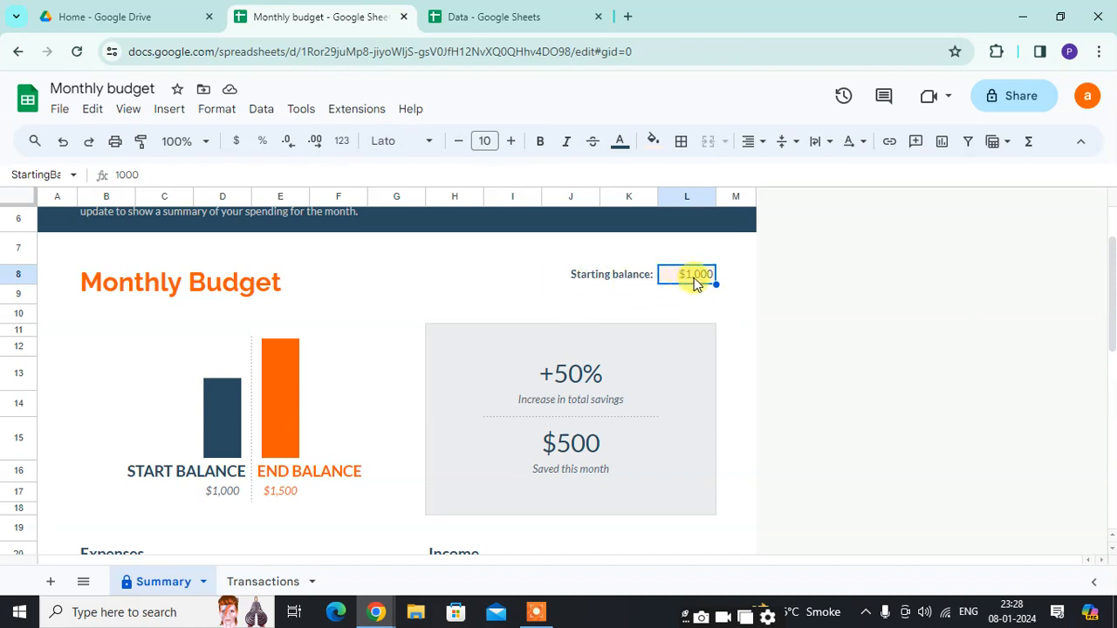
{"action": "left_click", "coordinate": [164, 468]}
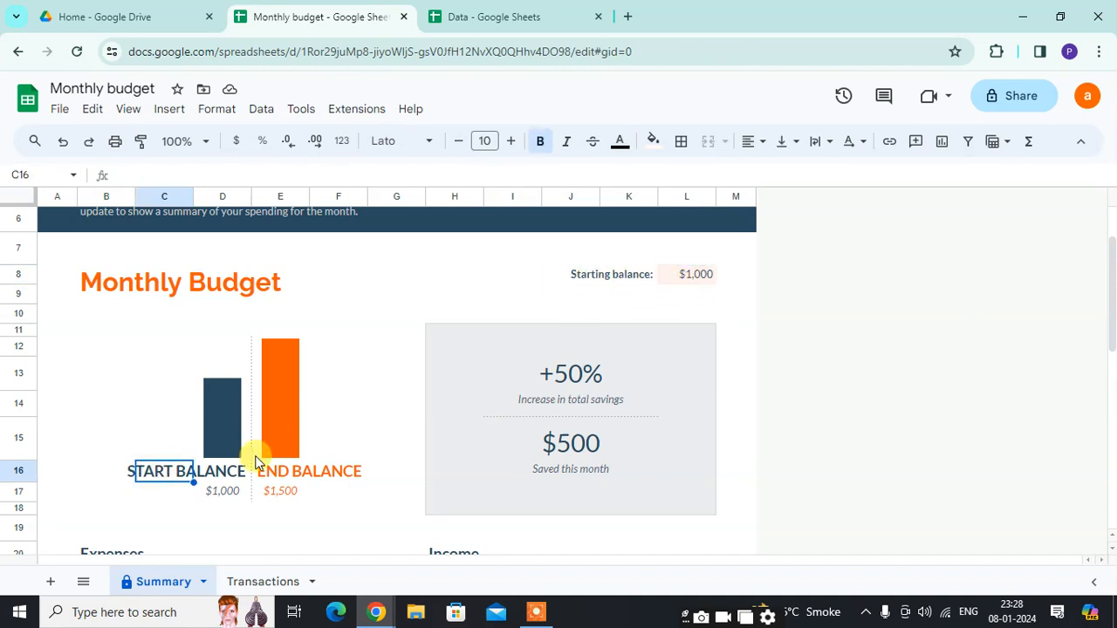
Step: Set the planned Food amount to $1,000 in the Summary sheet's Expenses table
{"action": "left_click_drag", "start_coordinate": [1114, 300], "coordinate": [1109, 400]}
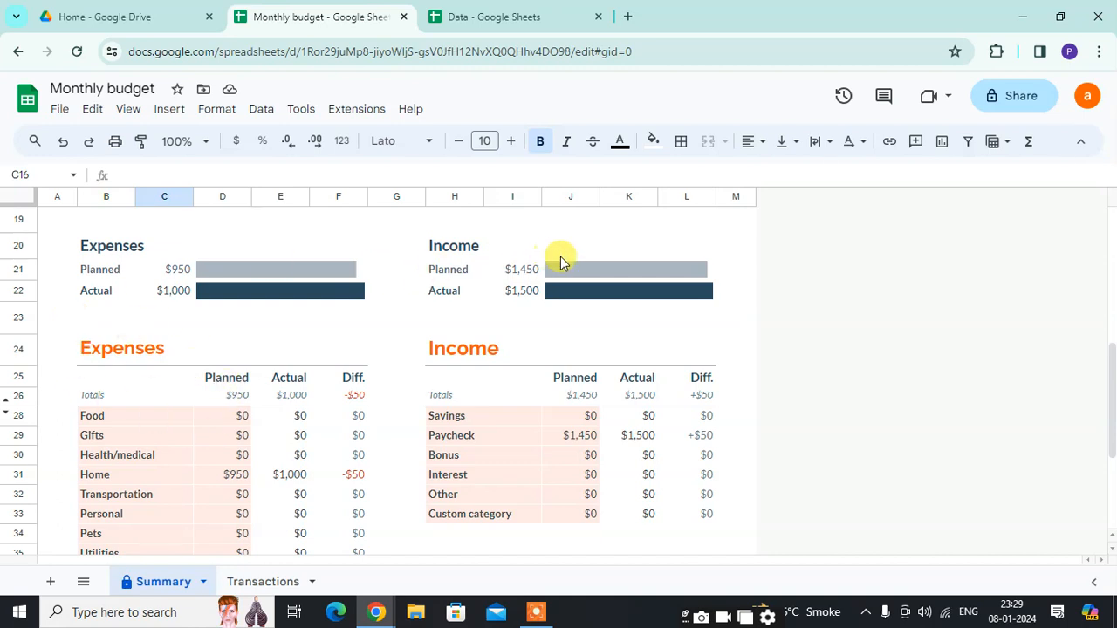
{"action": "left_click", "coordinate": [230, 384]}
{"action": "left_click", "coordinate": [219, 423]}
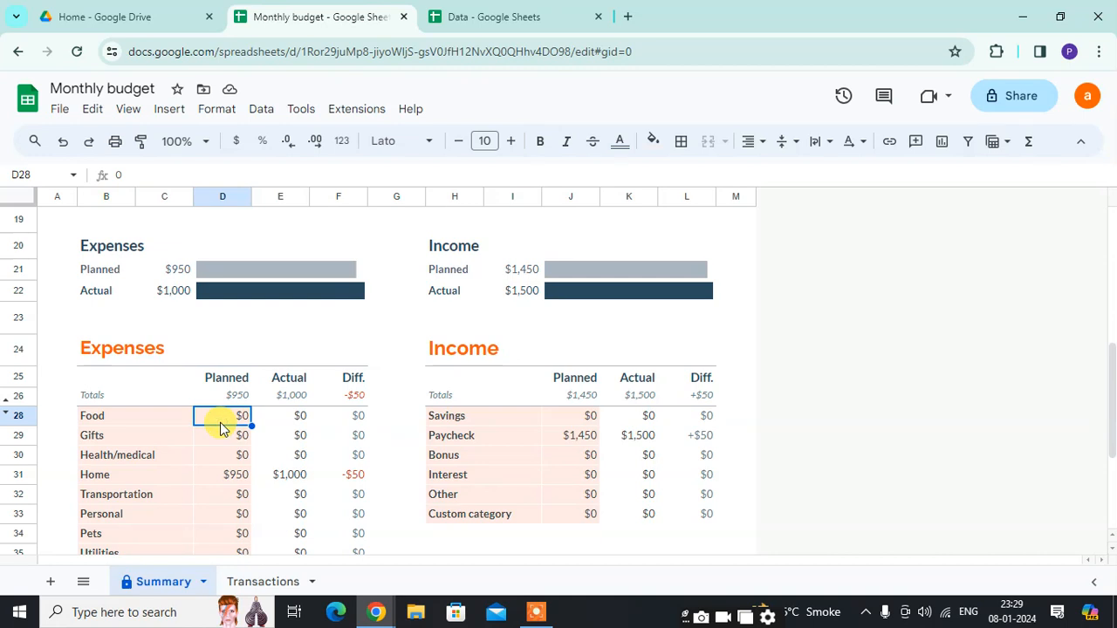
{"action": "key", "text": "Down"}
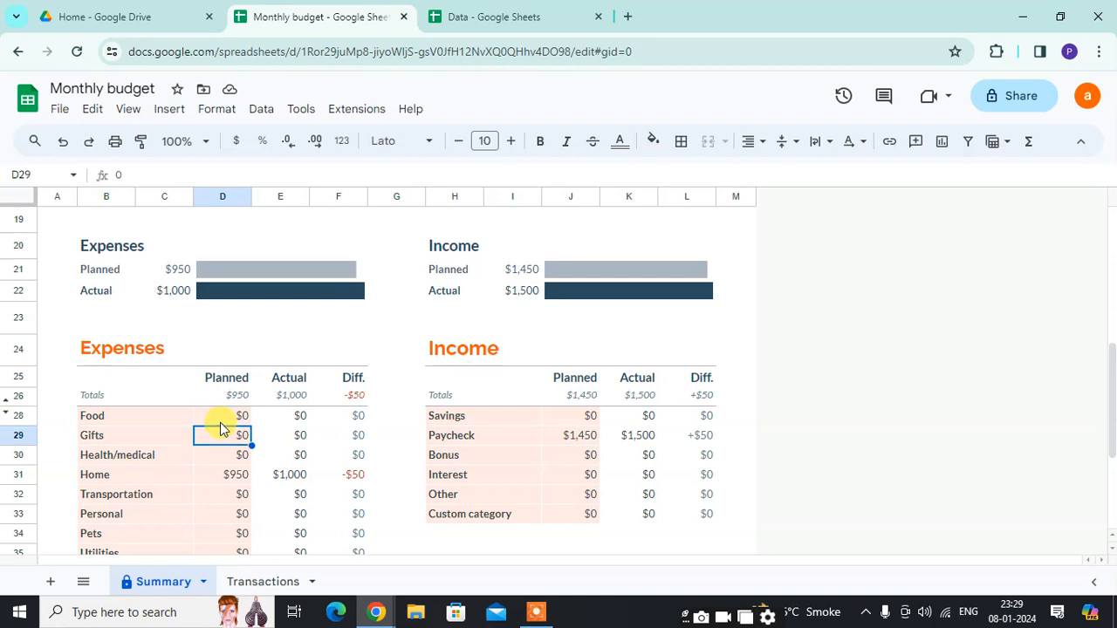
{"action": "key", "text": "Up"}
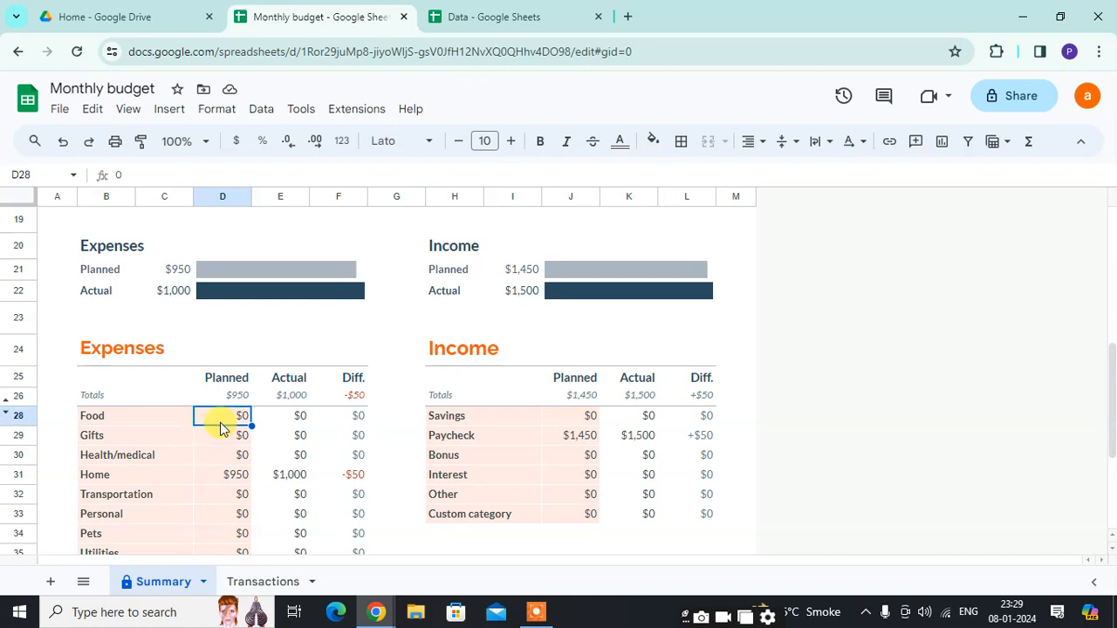
{"action": "key", "text": "Left"}
{"action": "key", "text": "Right"}
{"action": "key", "text": "Down"}
{"action": "key", "text": "Up"}
{"action": "type", "text": "1"}
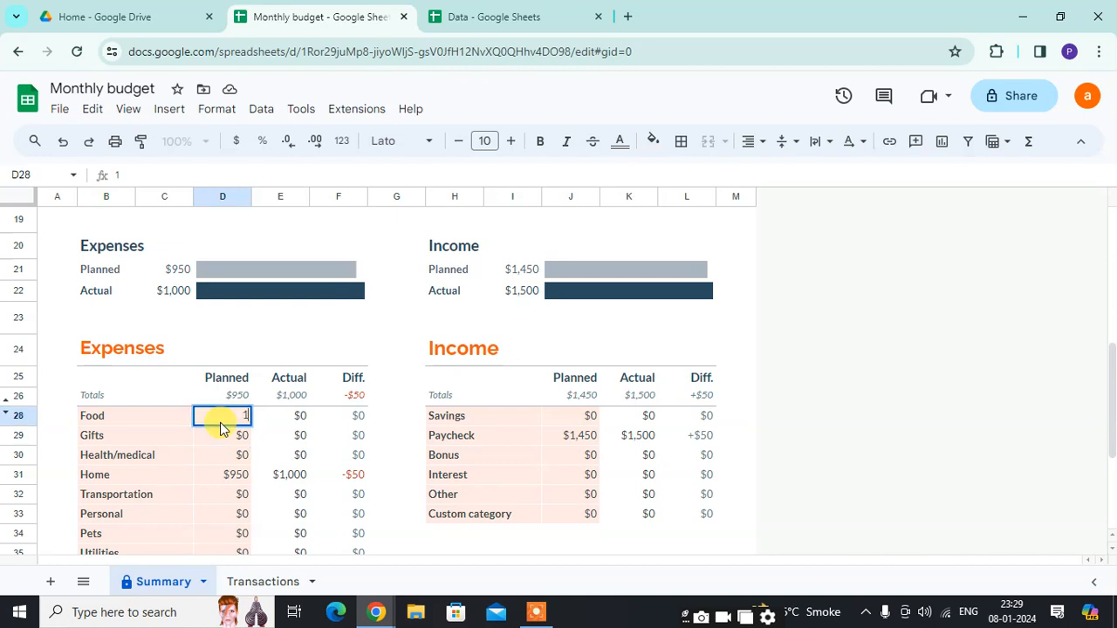
{"action": "key", "text": "Return"}
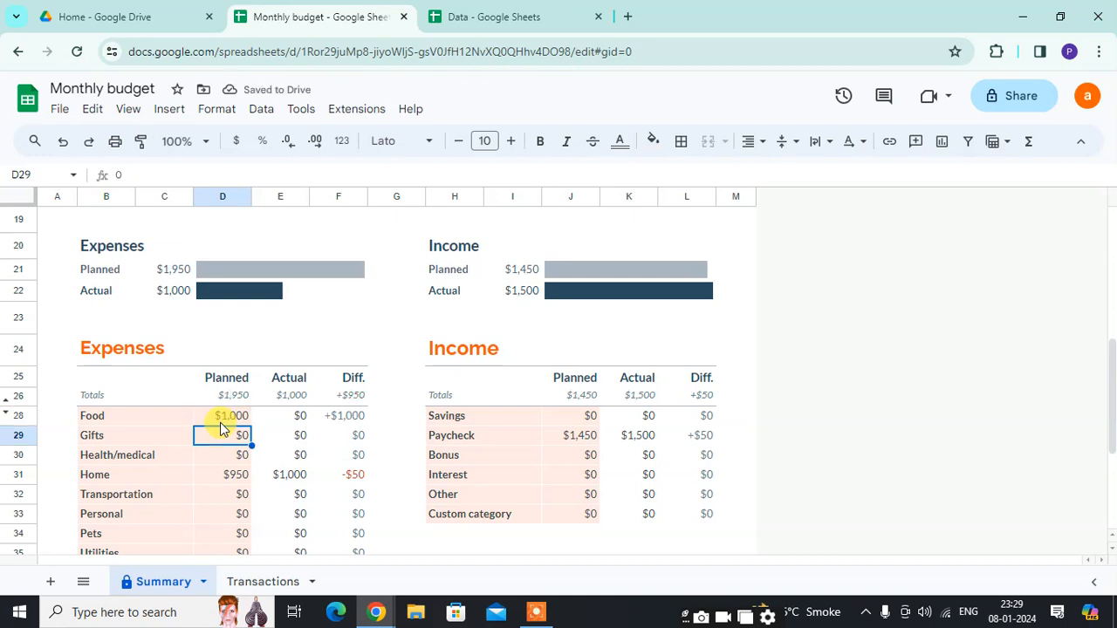
Step: Set the planned Gifts amount to $2,000 and the planned Health/medical amount to $3,000 in the Expenses table
{"action": "key", "text": "Down"}
{"action": "key", "text": "Down"}
{"action": "key", "text": "Down"}
{"action": "key", "text": "Up"}
{"action": "key", "text": "Up"}
{"action": "key", "text": "Up"}
{"action": "type", "text": "20"}
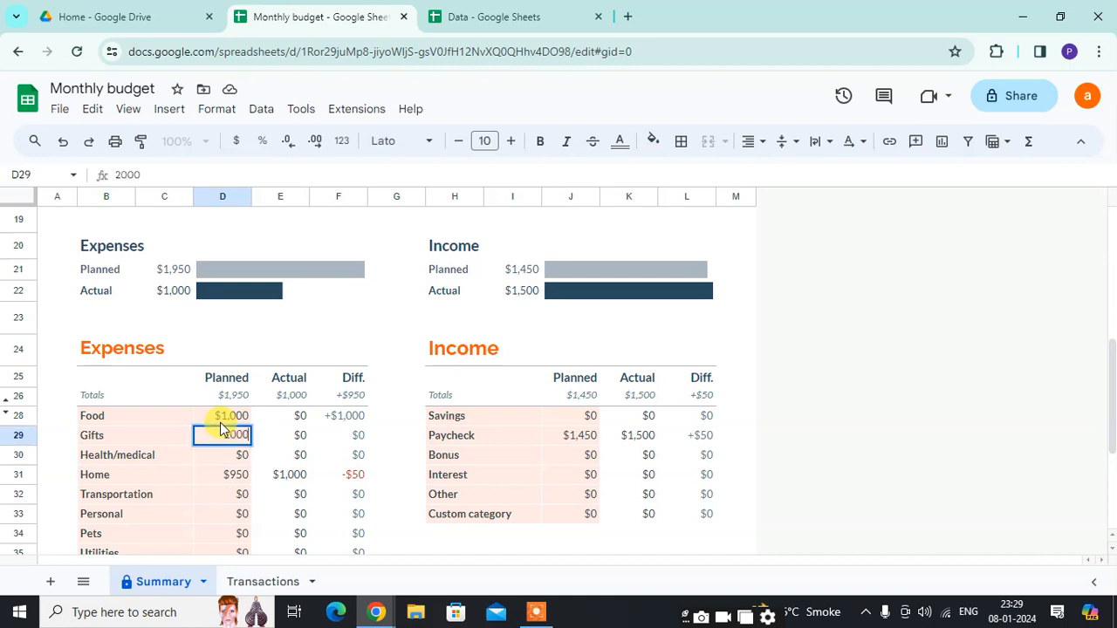
{"action": "key", "text": "Return"}
{"action": "key", "text": "Down"}
{"action": "key", "text": "Up"}
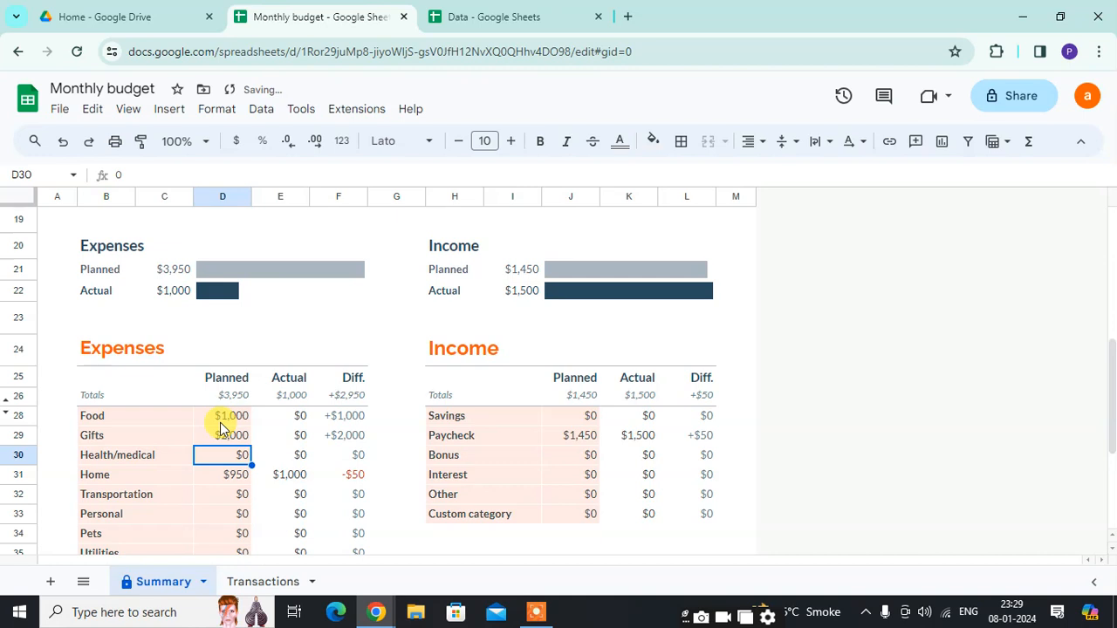
{"action": "type", "text": "3000"}
{"action": "key", "text": "Return"}
Step: Set the planned Personal amount to $200 in the Expenses table, leaving Home and Transportation as they are
{"action": "key", "text": "Down"}
{"action": "key", "text": "Down"}
{"action": "key", "text": "Down"}
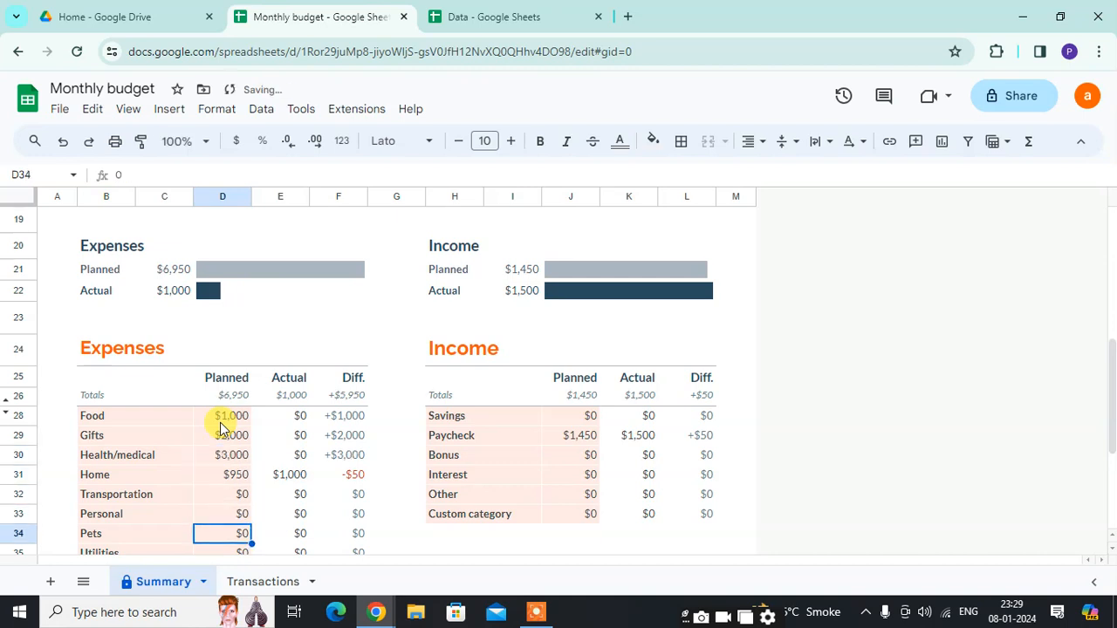
{"action": "key", "text": "Down"}
{"action": "key", "text": "Down"}
{"action": "key", "text": "Down"}
{"action": "key", "text": "Up"}
{"action": "key", "text": "Up"}
{"action": "key", "text": "Up"}
{"action": "key", "text": "Up"}
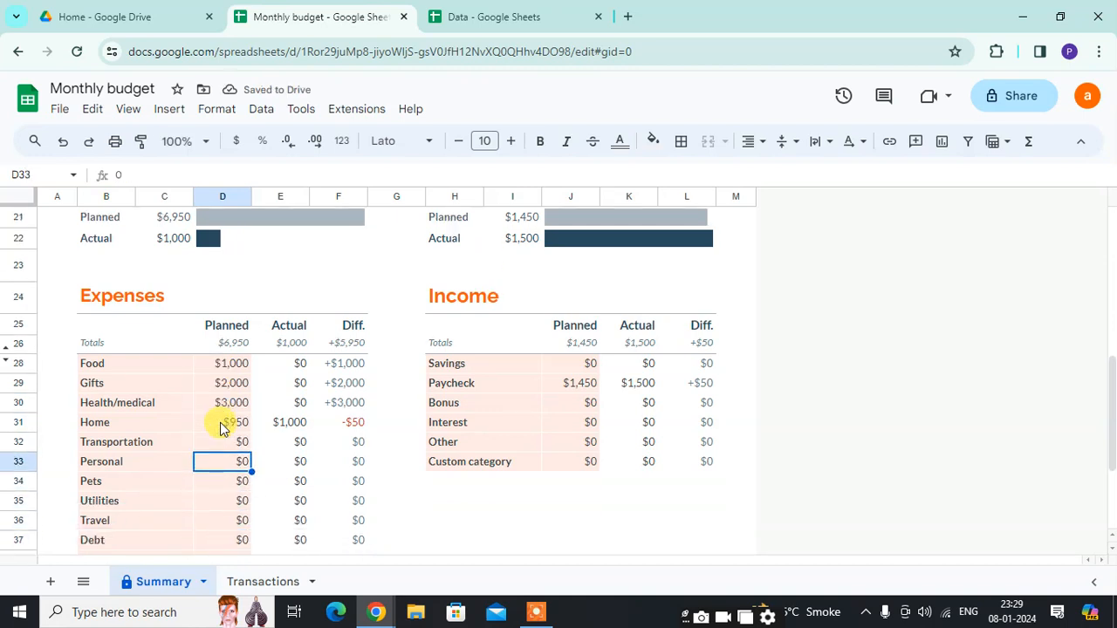
{"action": "type", "text": "200"}
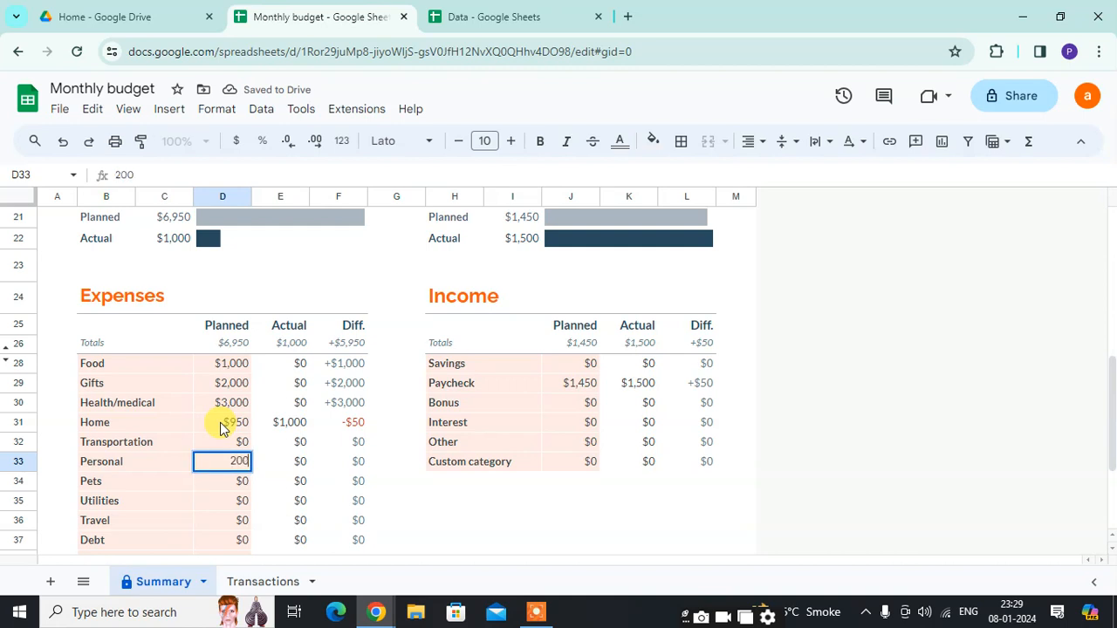
{"action": "key", "text": "Return"}
Step: Set the planned Pets and Utilities amounts to $2,000 each in the Expenses table
{"action": "type", "text": "2"}
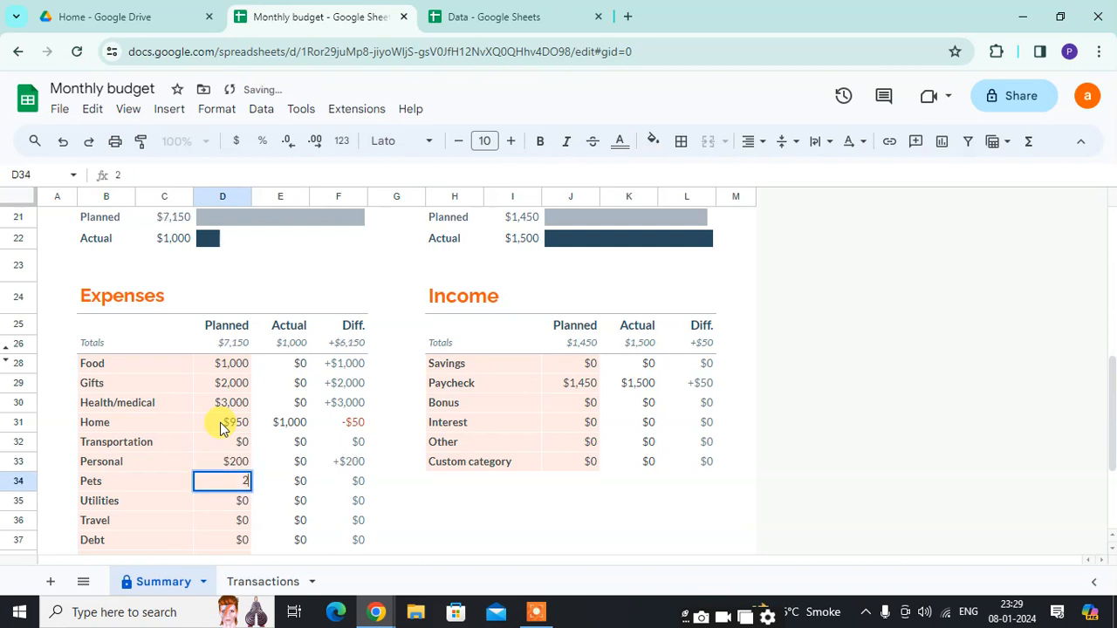
{"action": "type", "text": ",00000"}
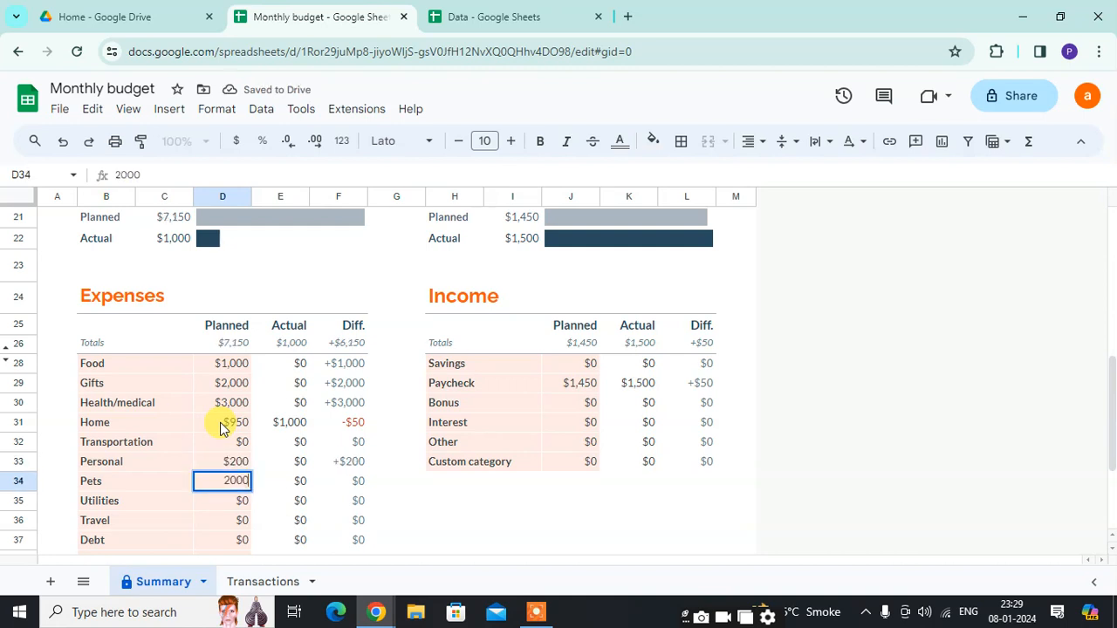
{"action": "key", "text": "Return"}
{"action": "type", "text": "2000"}
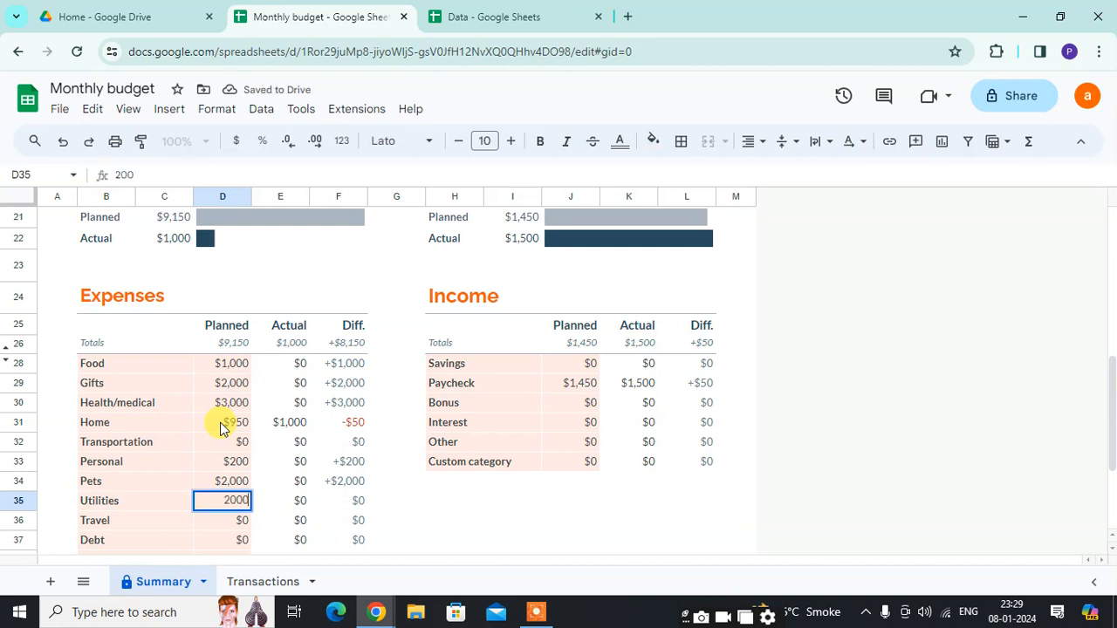
{"action": "key", "text": "Return"}
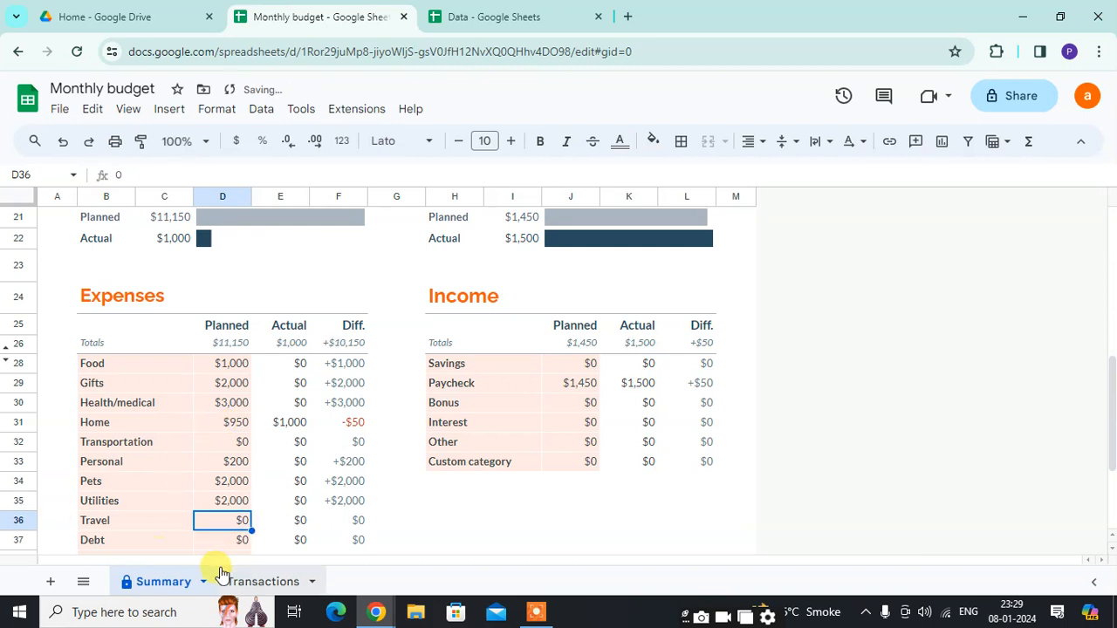
Step: After checking the Transactions sheet, set the planned Savings amount to $5,000 in the Summary sheet's Income table
{"action": "left_click", "coordinate": [260, 579]}
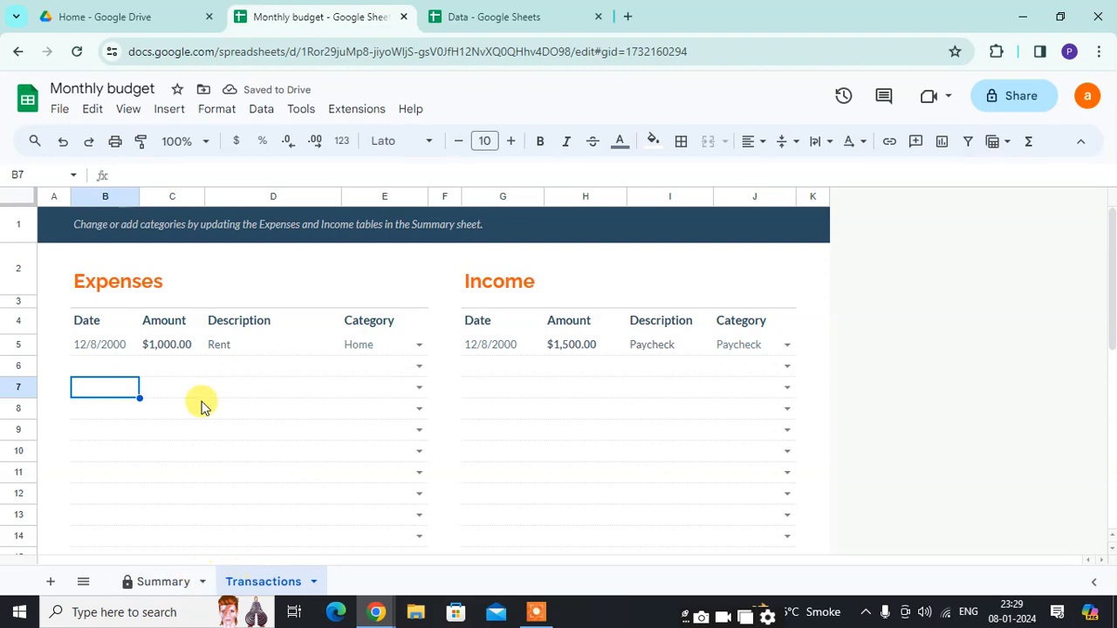
{"action": "left_click", "coordinate": [170, 580]}
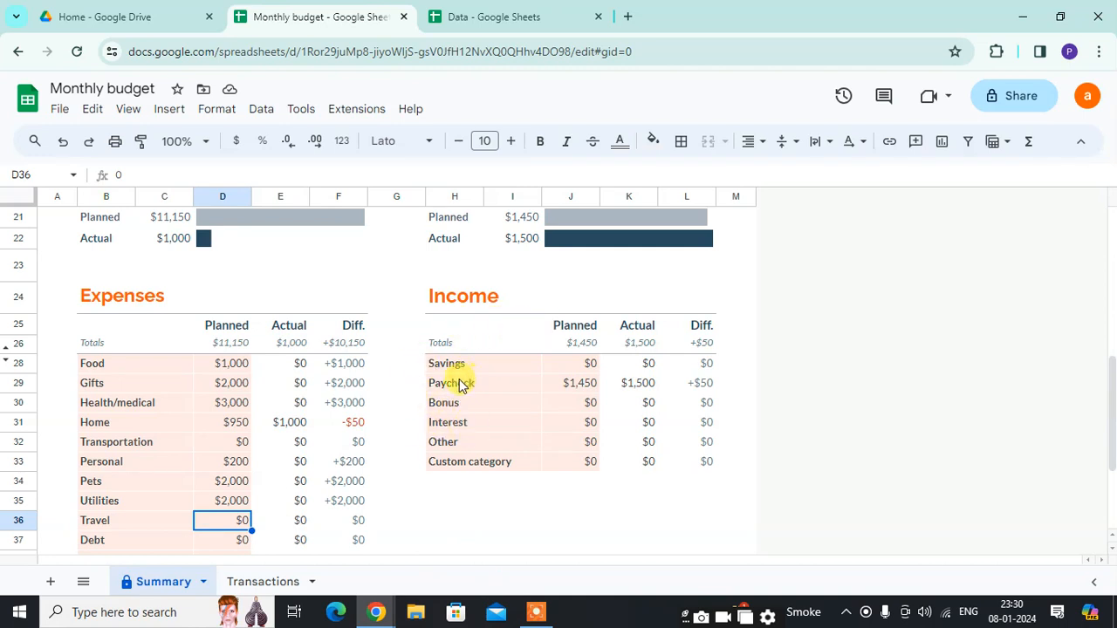
{"action": "left_click", "coordinate": [579, 363]}
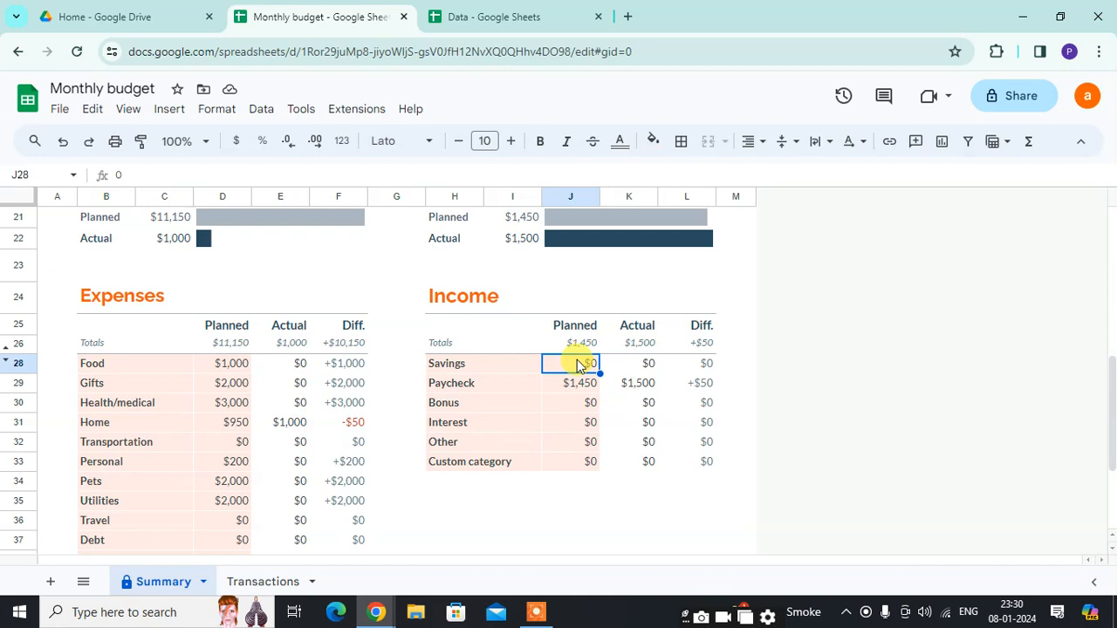
{"action": "type", "text": "5000"}
{"action": "key", "text": "Return"}
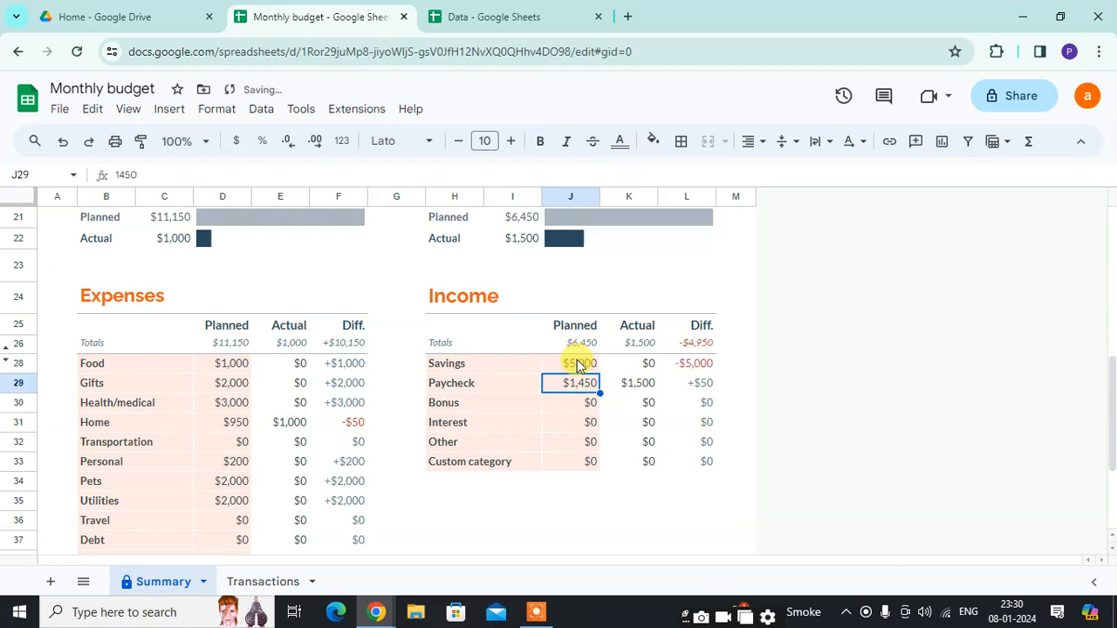
Step: Examine the planned and actual Savings cells, the Bonus and Other income categories, and the remaining rows of both Summary tables
{"action": "key", "text": "Up"}
{"action": "key", "text": "Right"}
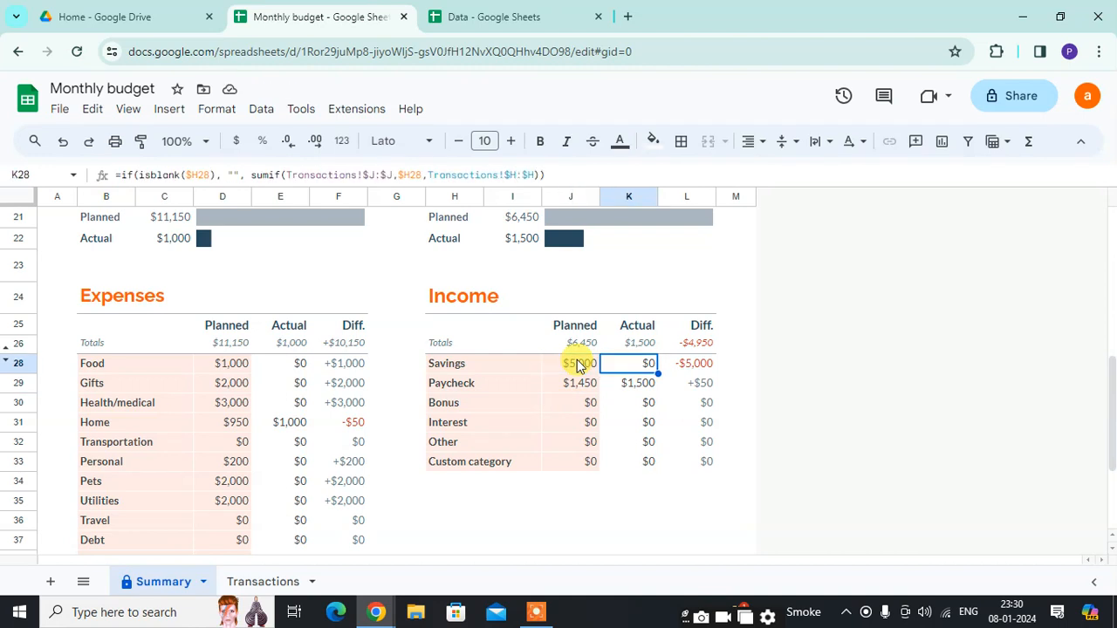
{"action": "key", "text": "Left"}
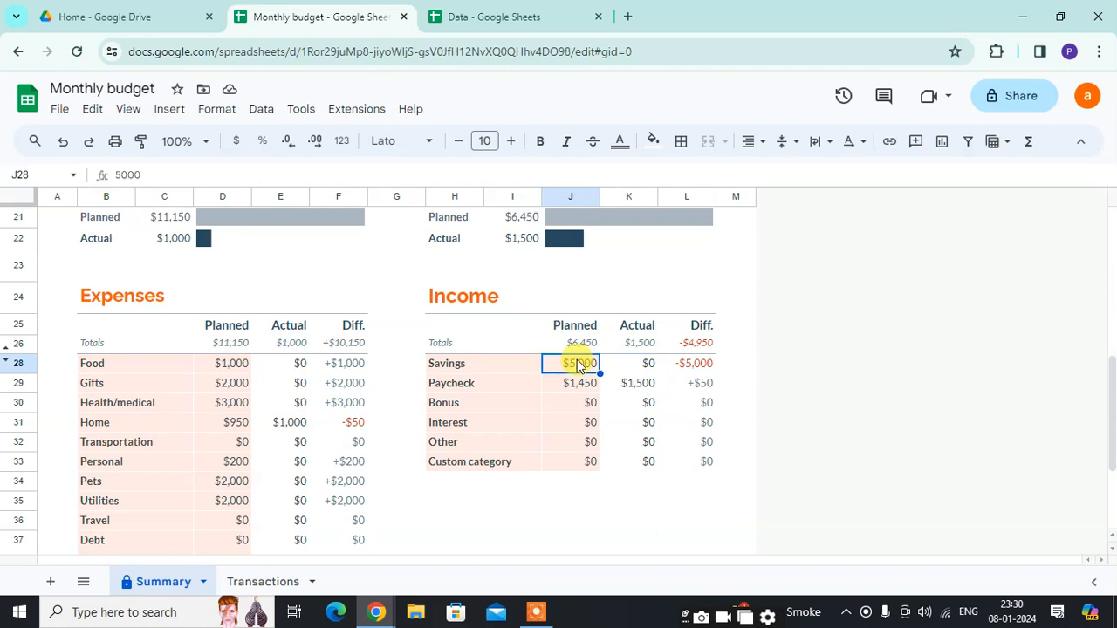
{"action": "key", "text": "Left"}
{"action": "key", "text": "Right"}
{"action": "key", "text": "Right"}
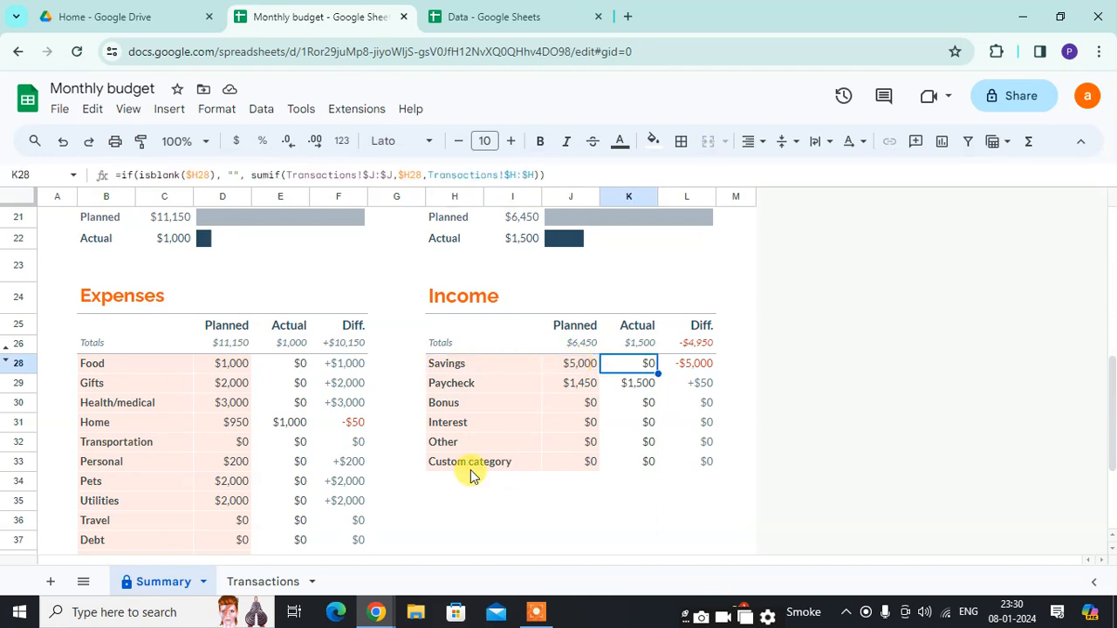
{"action": "left_click", "coordinate": [436, 408]}
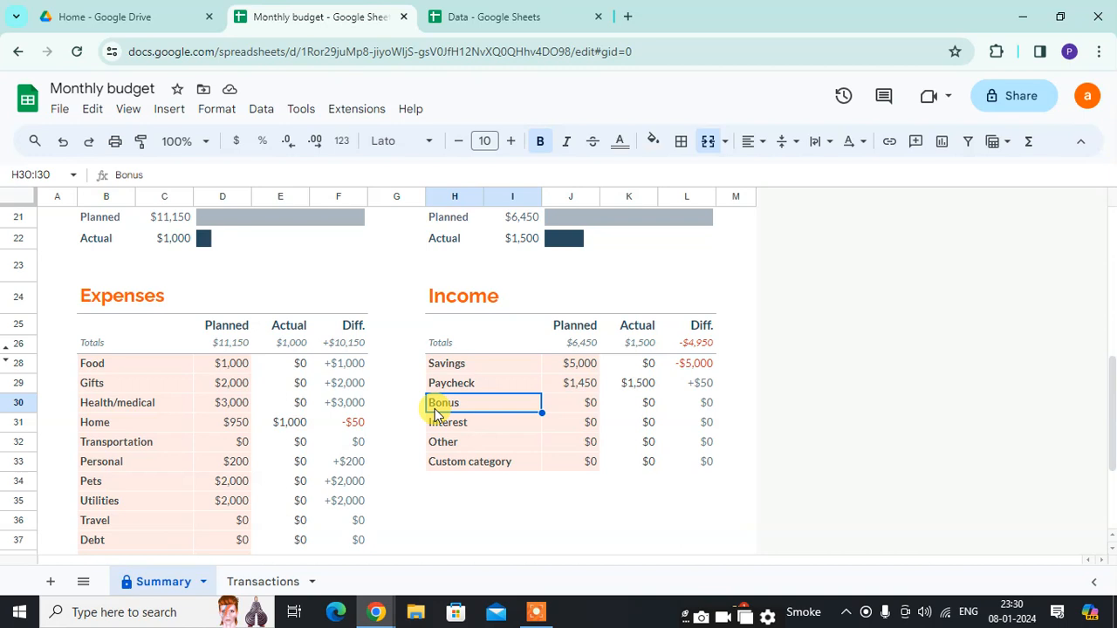
{"action": "left_click", "coordinate": [491, 444]}
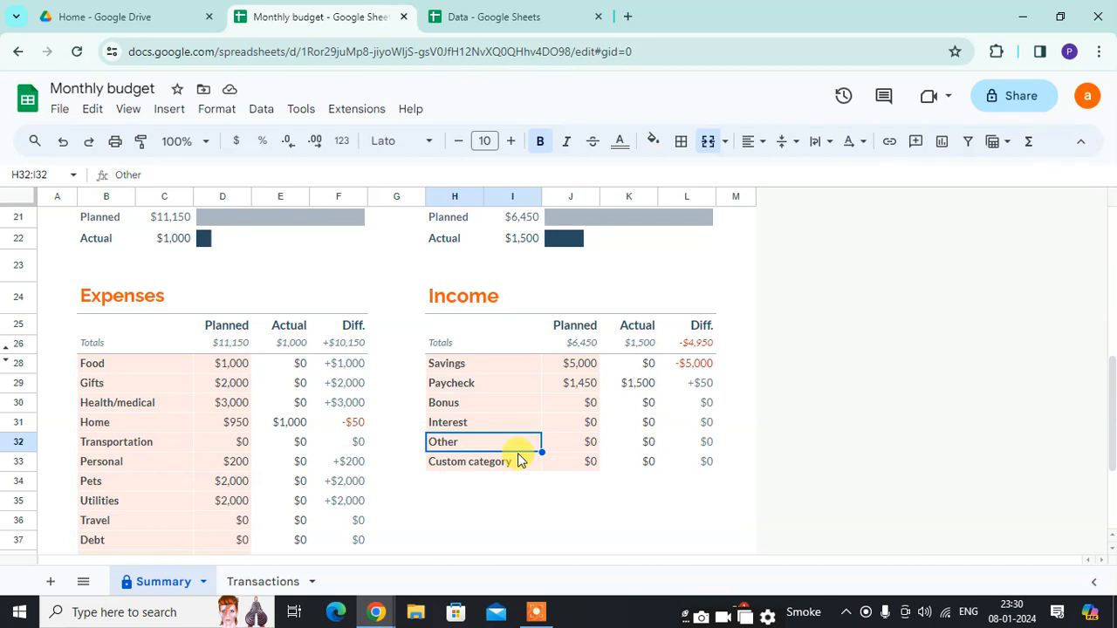
{"action": "scroll", "coordinate": [1113, 410], "scroll_direction": "up", "scroll_amount": 1}
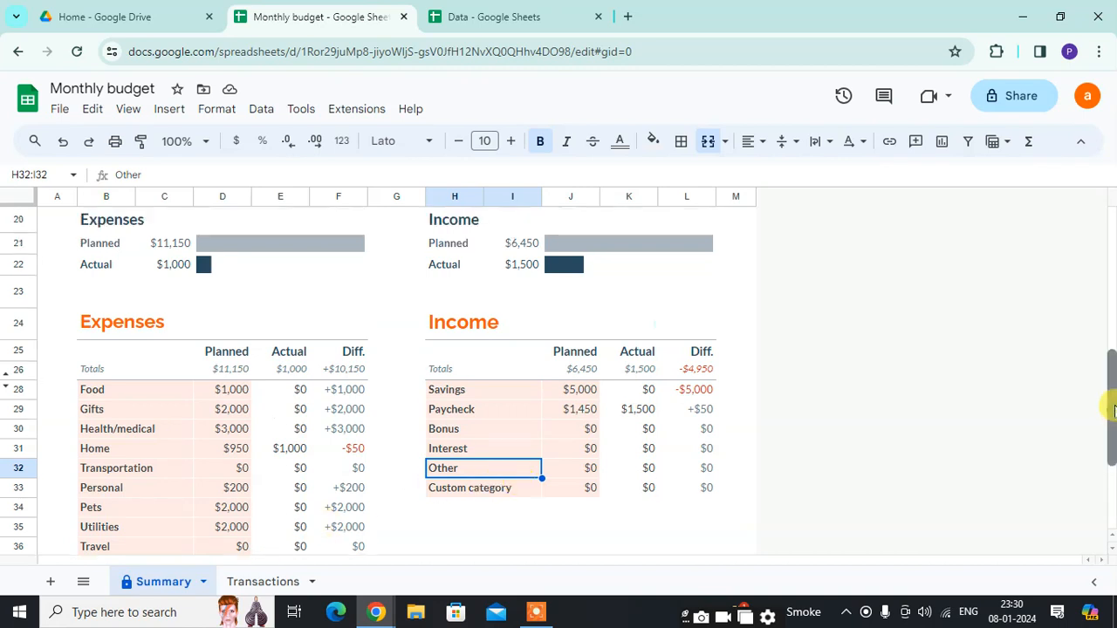
{"action": "left_click_drag", "start_coordinate": [1113, 410], "coordinate": [1112, 497]}
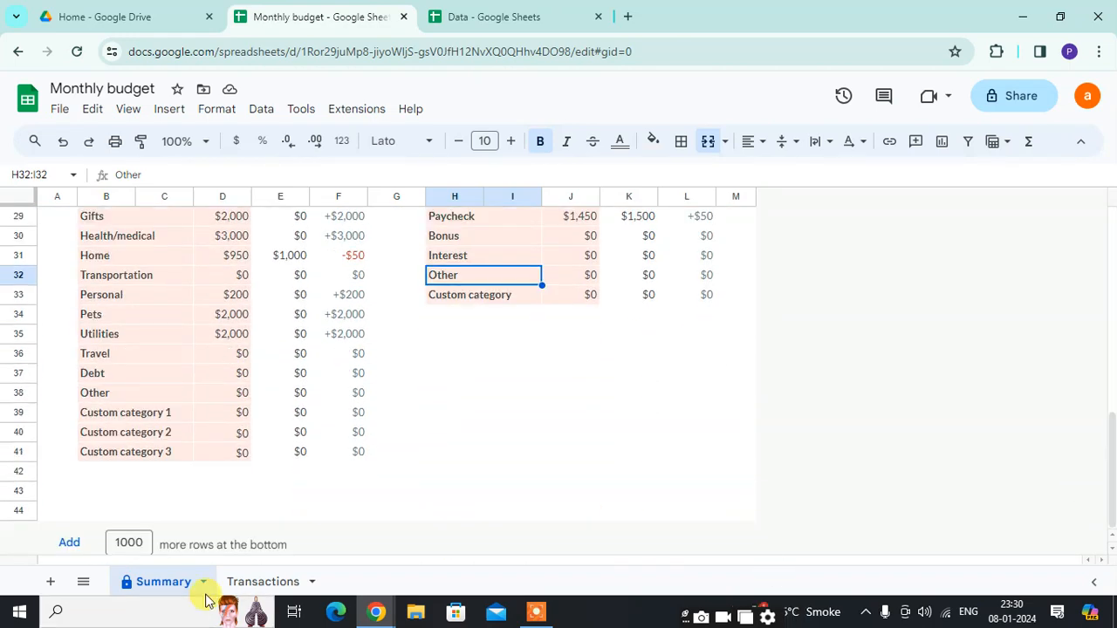
Step: Open the Transactions sheet and examine the empty entry rows of its Income and Expenses tables
{"action": "left_click", "coordinate": [246, 580]}
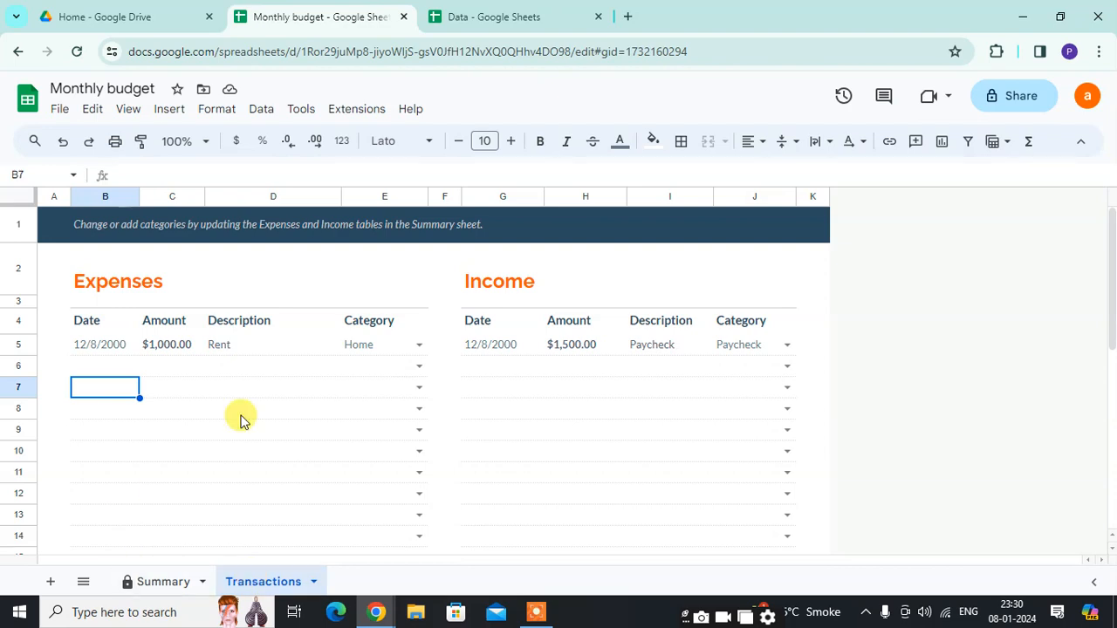
{"action": "left_click", "coordinate": [566, 448]}
{"action": "key", "text": "Left"}
{"action": "key", "text": "Left"}
{"action": "key", "text": "Left"}
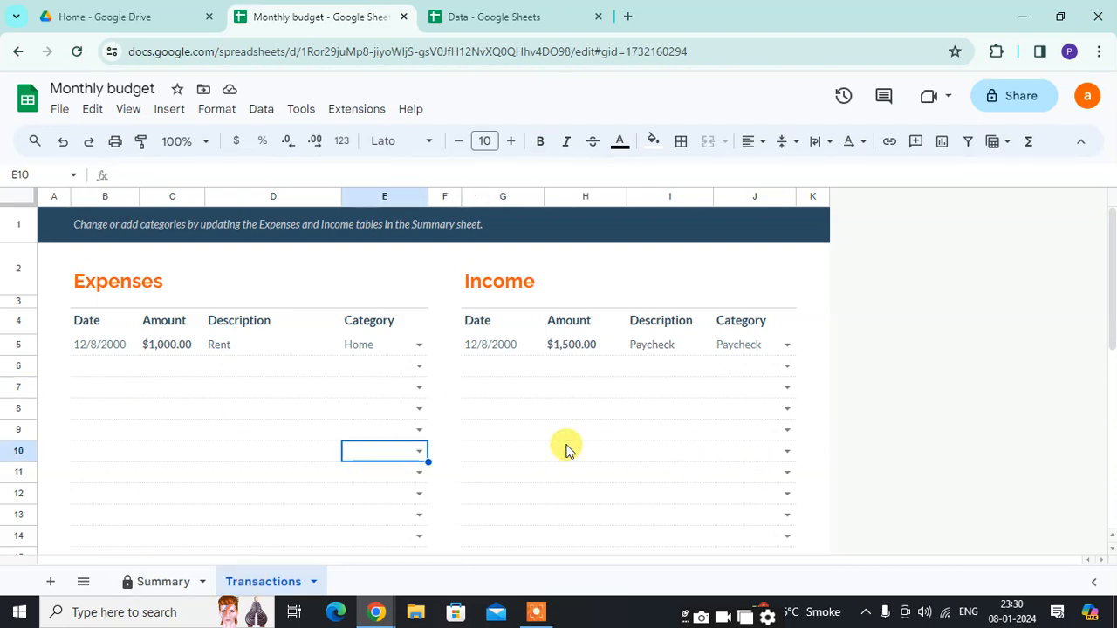
{"action": "key", "text": "Left"}
{"action": "key", "text": "Left"}
{"action": "key", "text": "Left"}
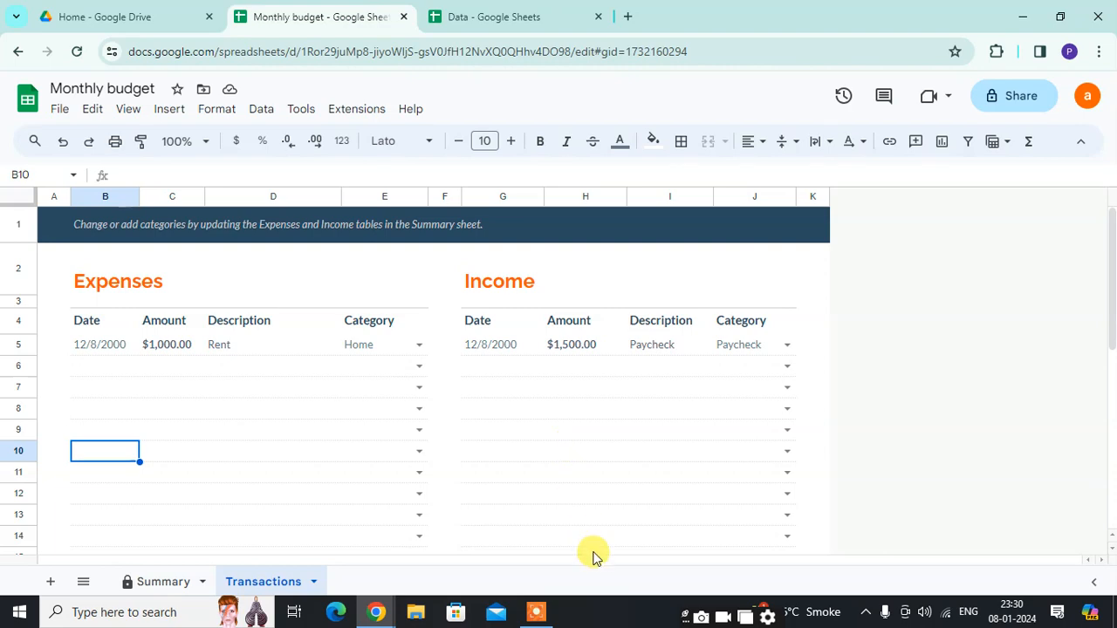
Step: Return to the Summary sheet and review the planned, actual and difference columns and the start and end balance overview
{"action": "left_click", "coordinate": [150, 579]}
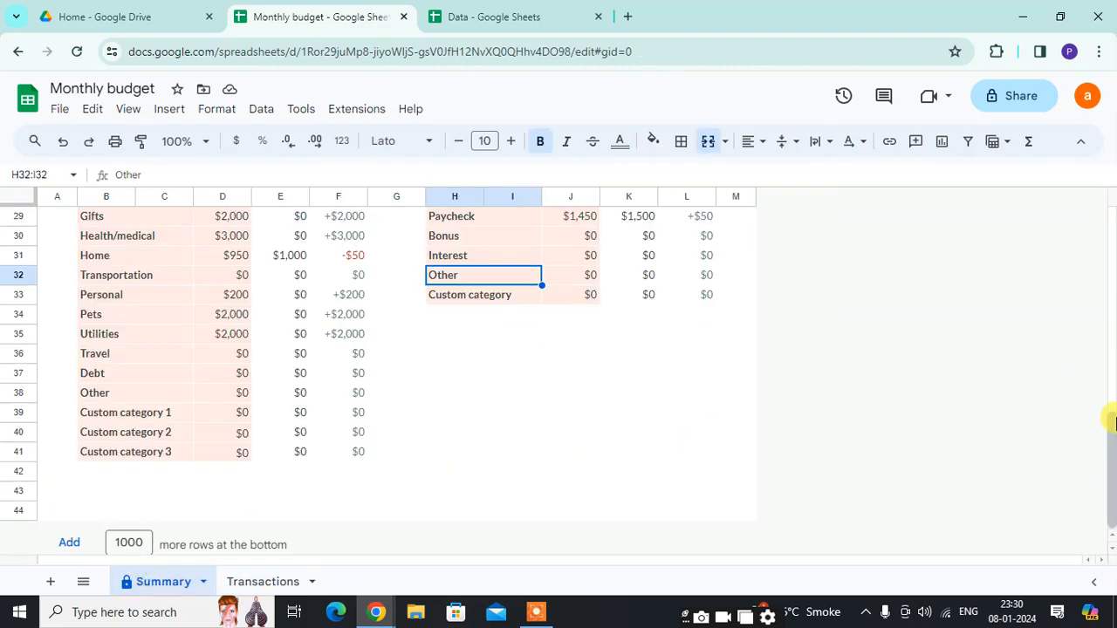
{"action": "scroll", "coordinate": [1105, 411], "scroll_direction": "up", "scroll_amount": 3}
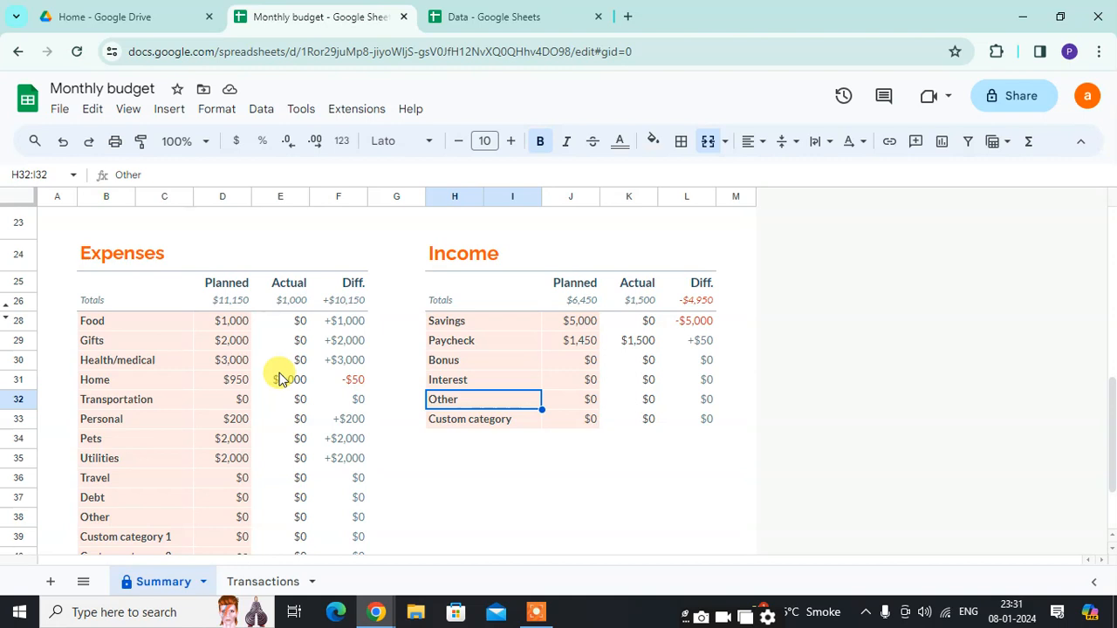
{"action": "left_click_drag", "start_coordinate": [279, 377], "coordinate": [686, 349]}
{"action": "left_click", "coordinate": [786, 368]}
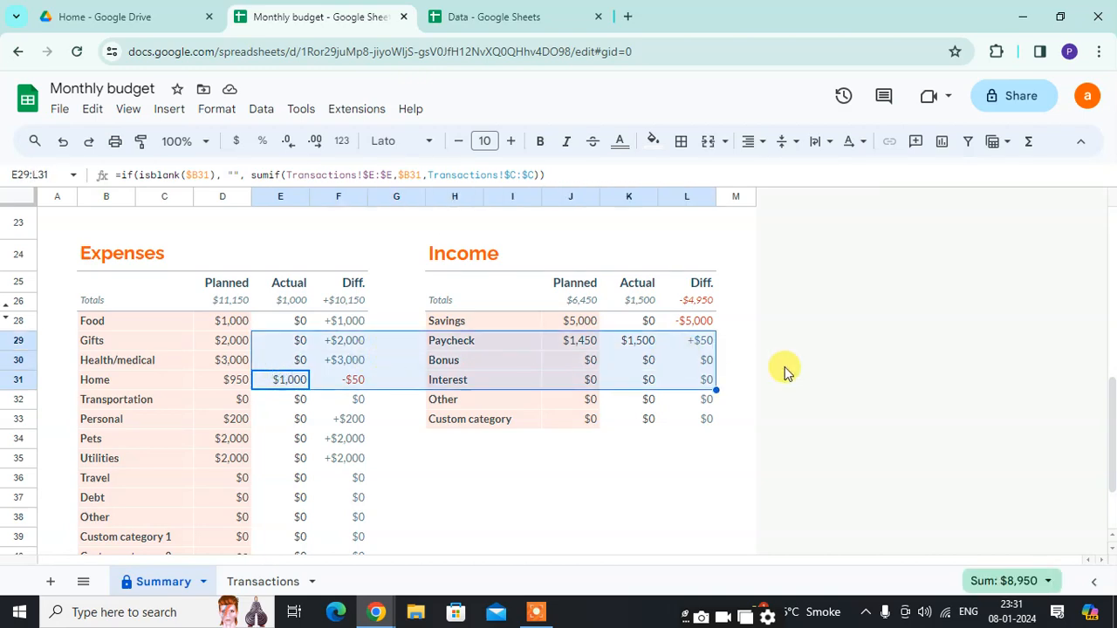
{"action": "left_click_drag", "start_coordinate": [1112, 436], "coordinate": [1114, 290]}
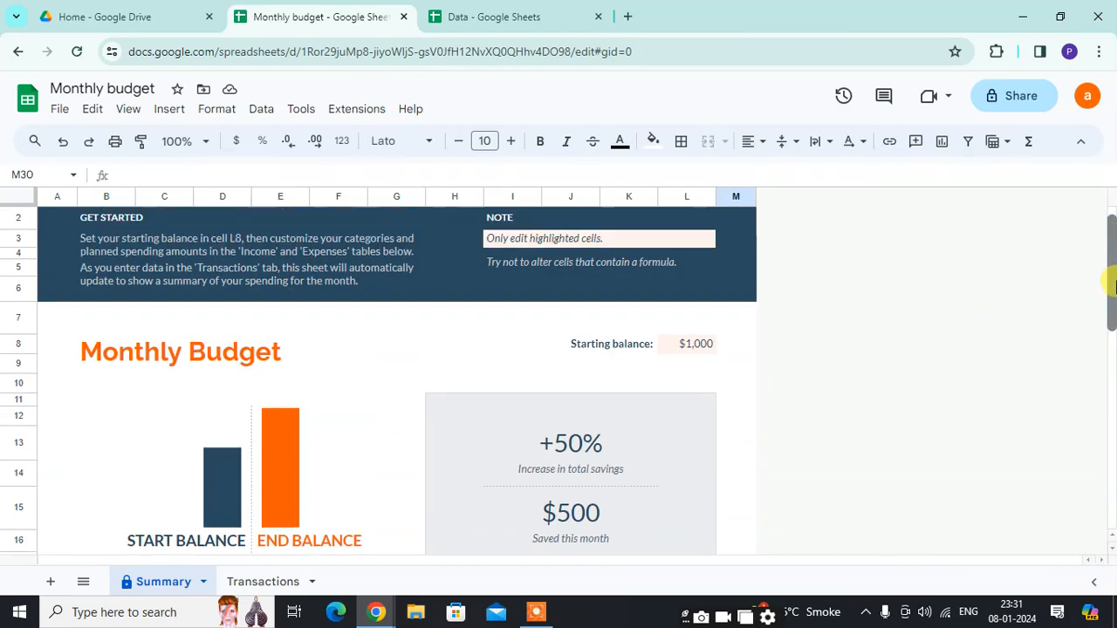